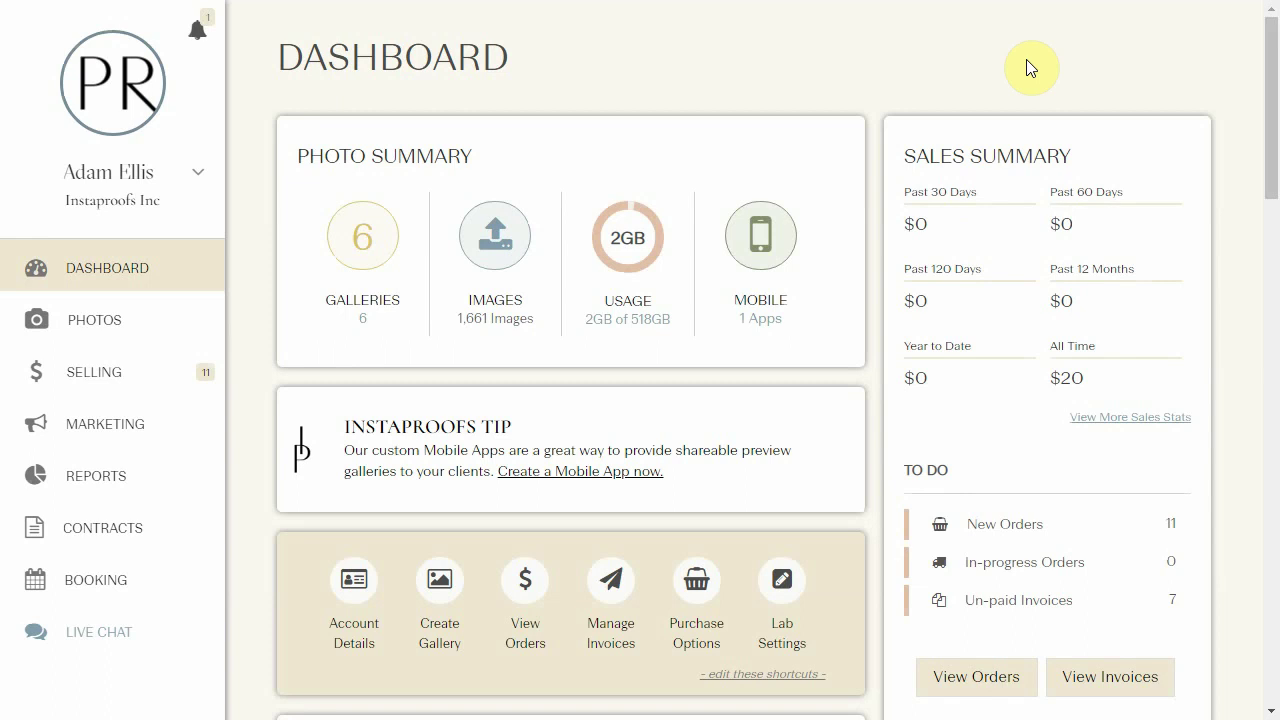
Open the theme editor for creating and customizing storefront themes from the marketing gallery colors and styles settings
click(90, 430)
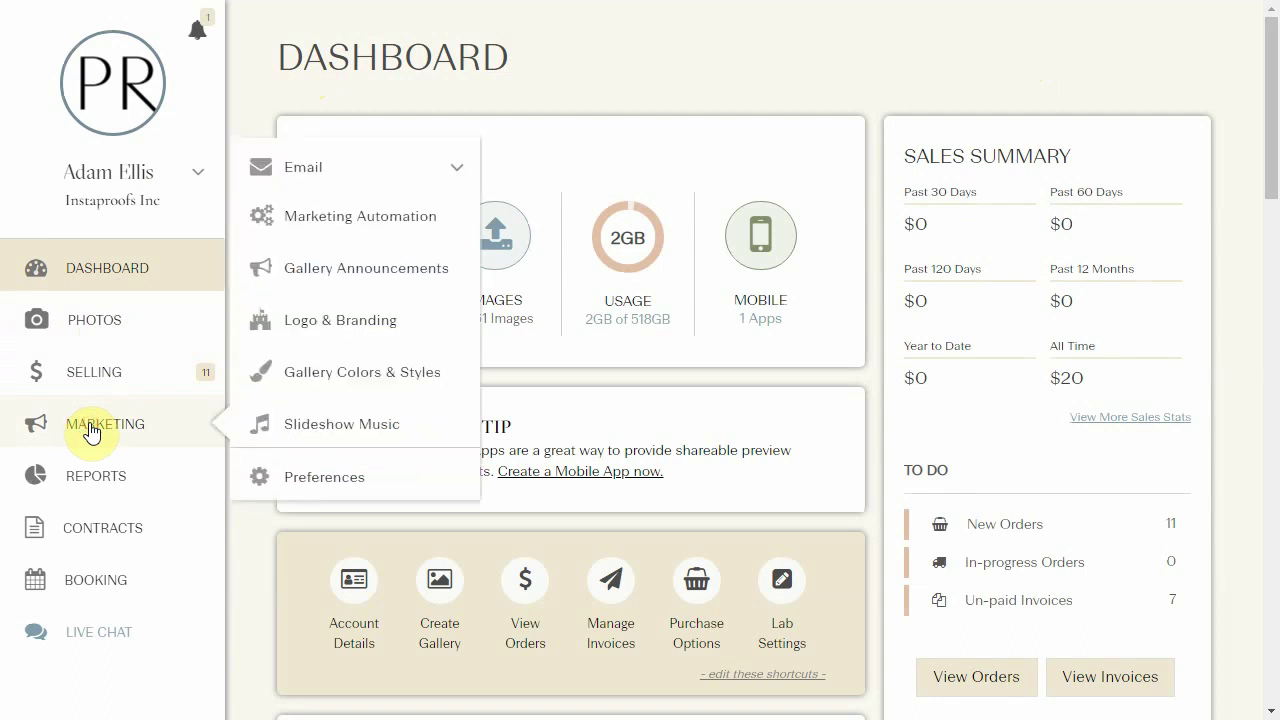
click(351, 382)
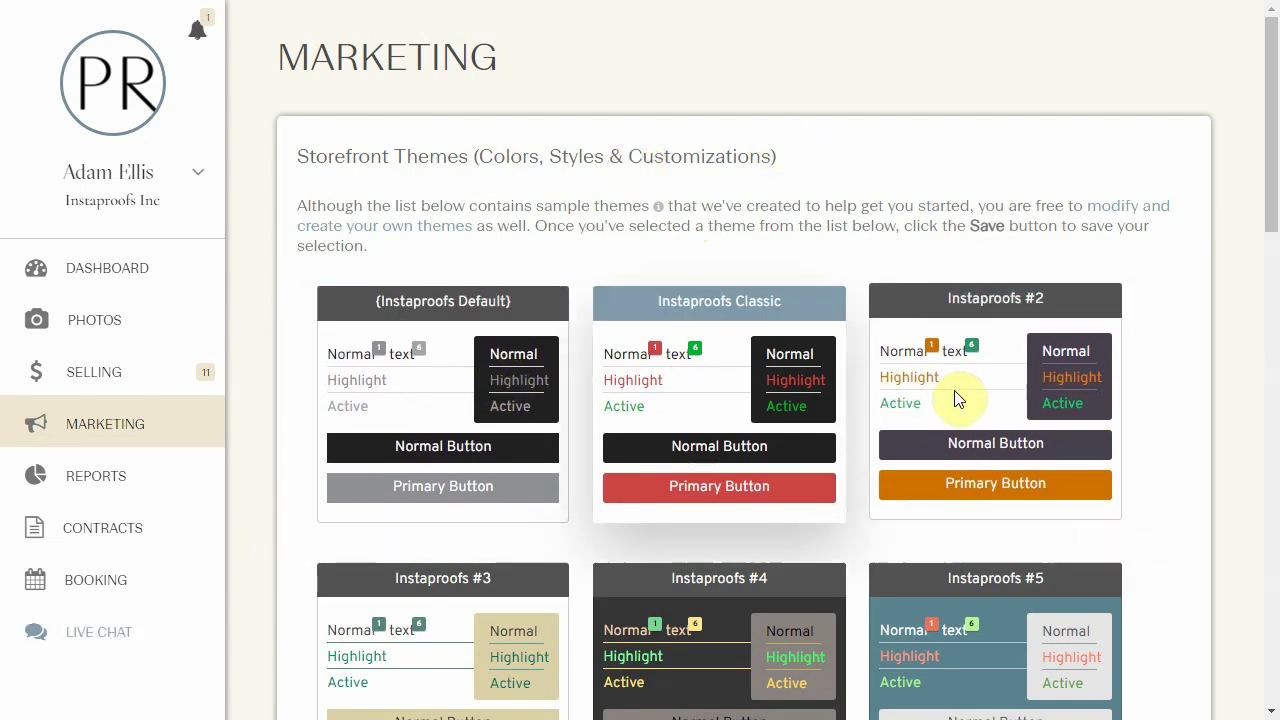
scroll(697, 185, down, 5)
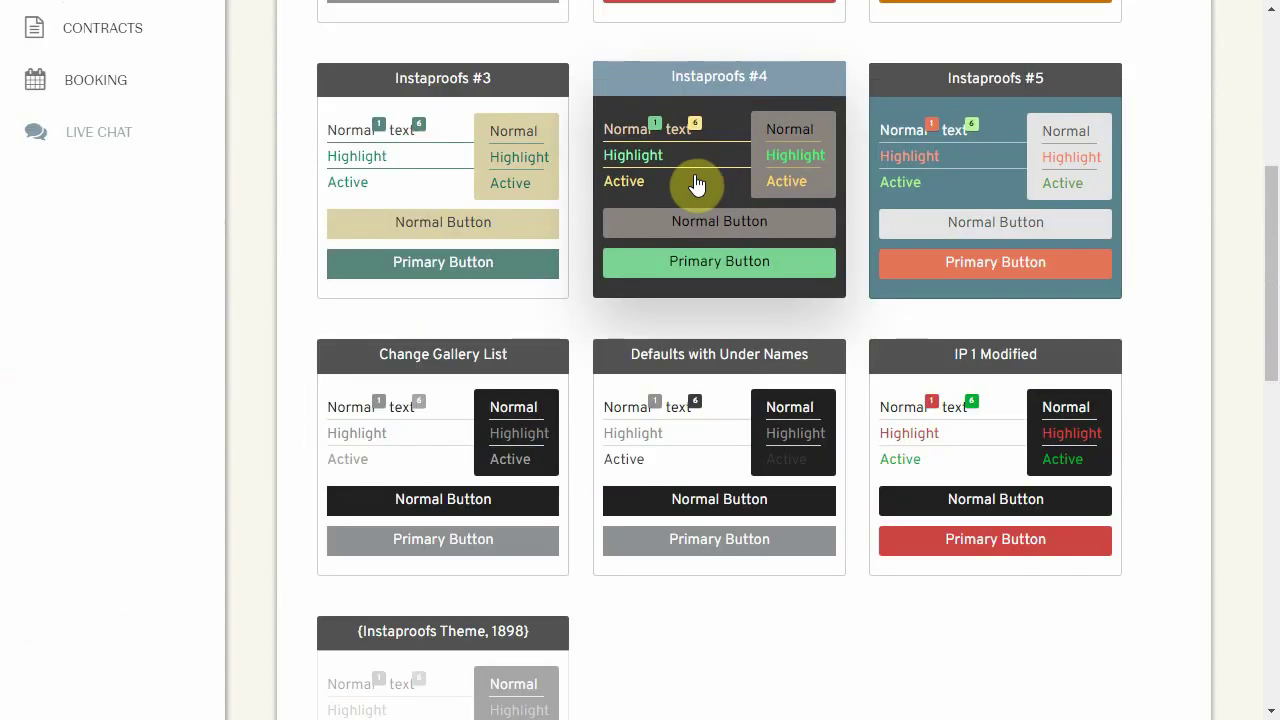
scroll(690, 187, down, 8)
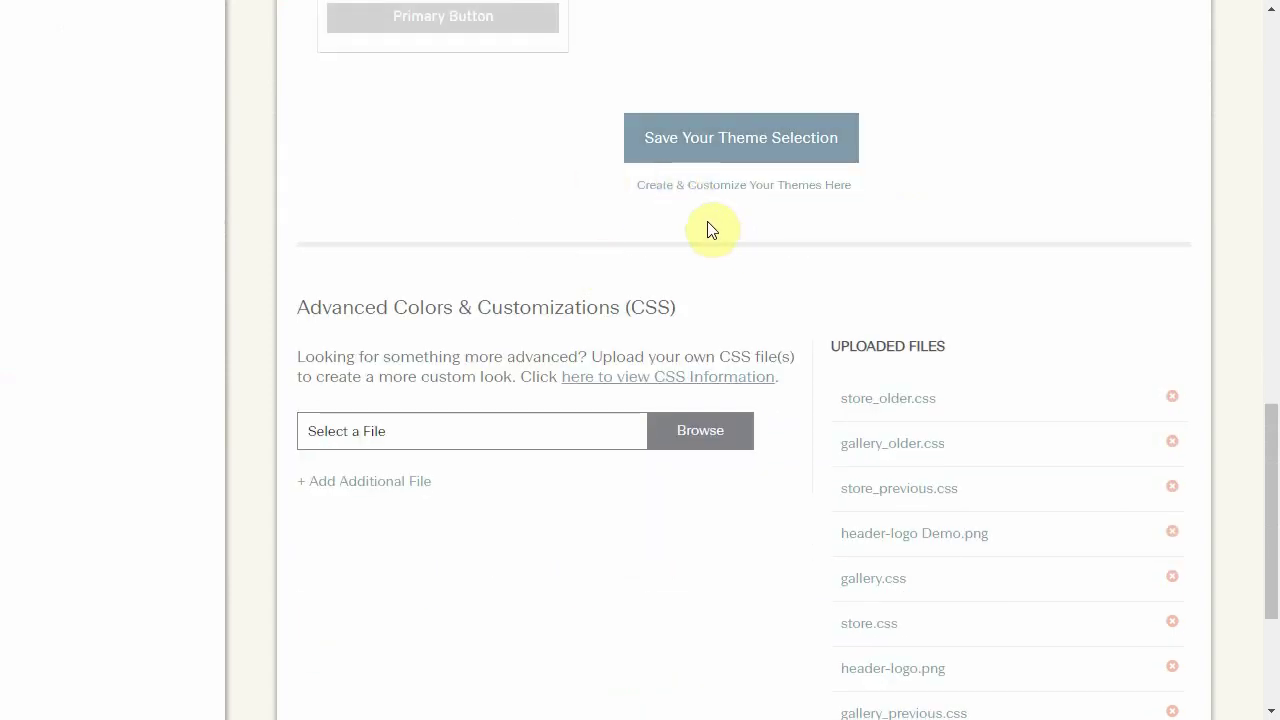
click(768, 186)
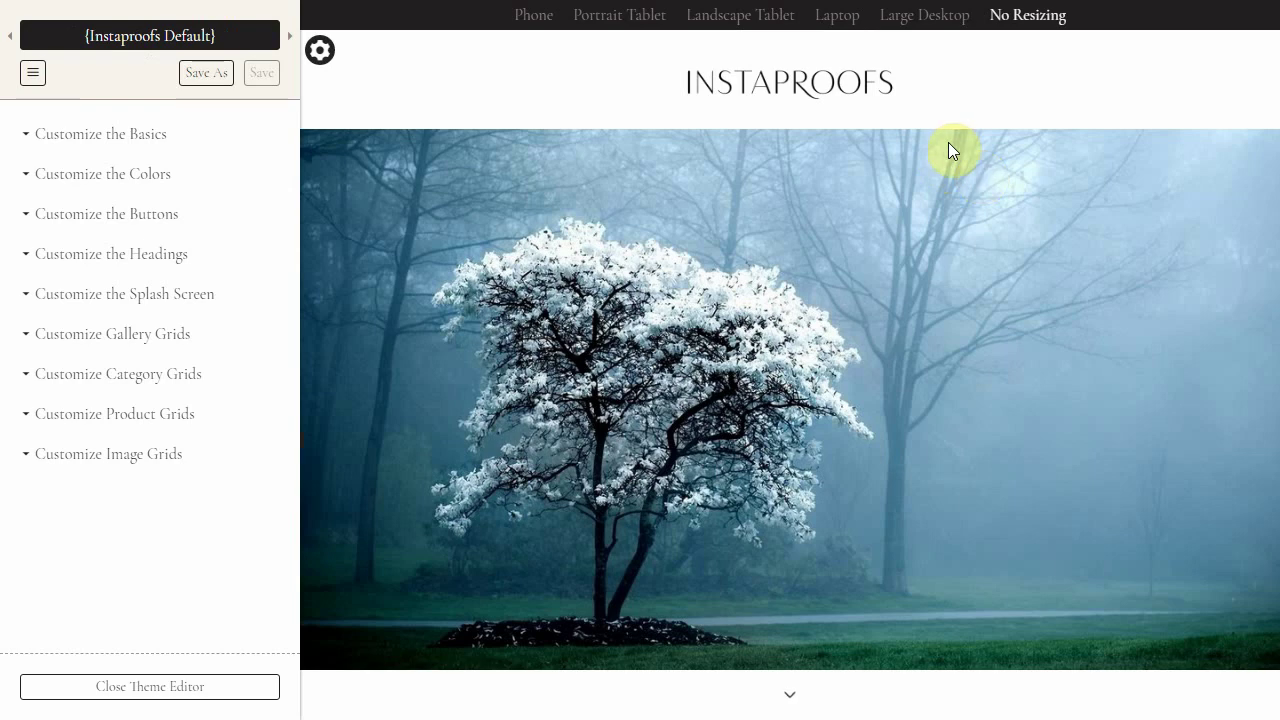
Set the gallery grid layout to Fixed Aspect Ratio
scroll(770, 220, down, 2)
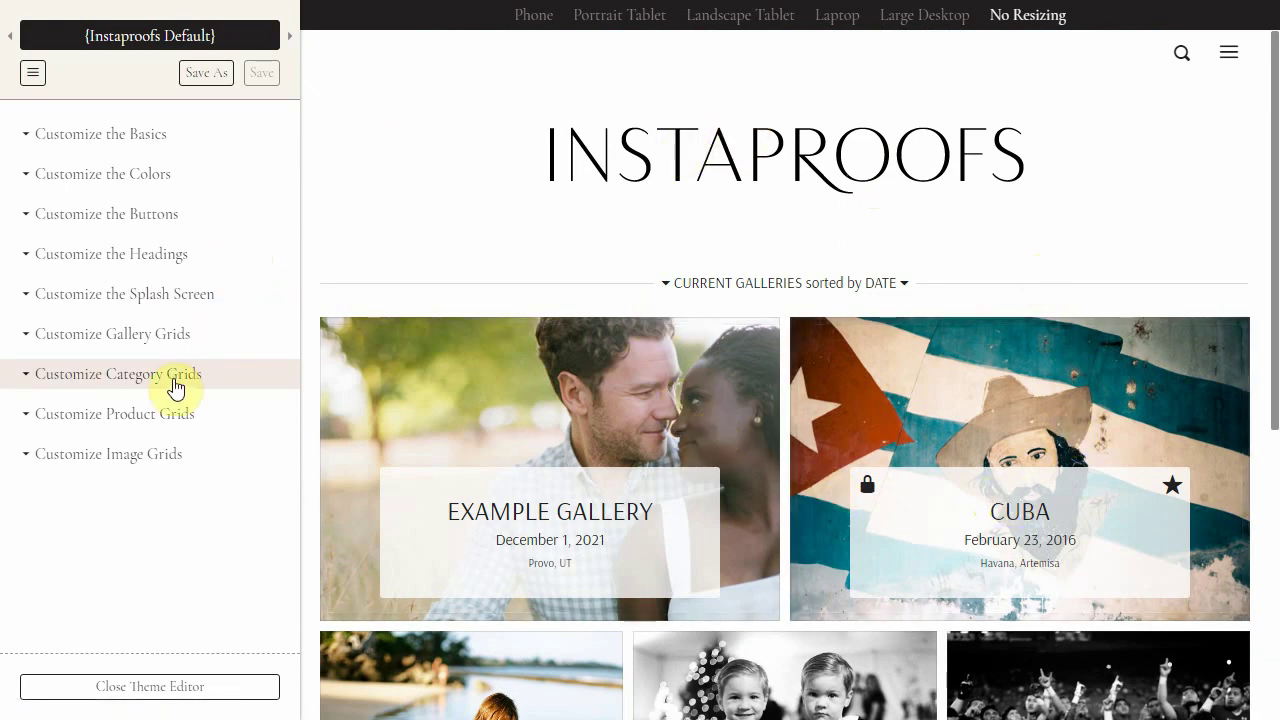
click(158, 340)
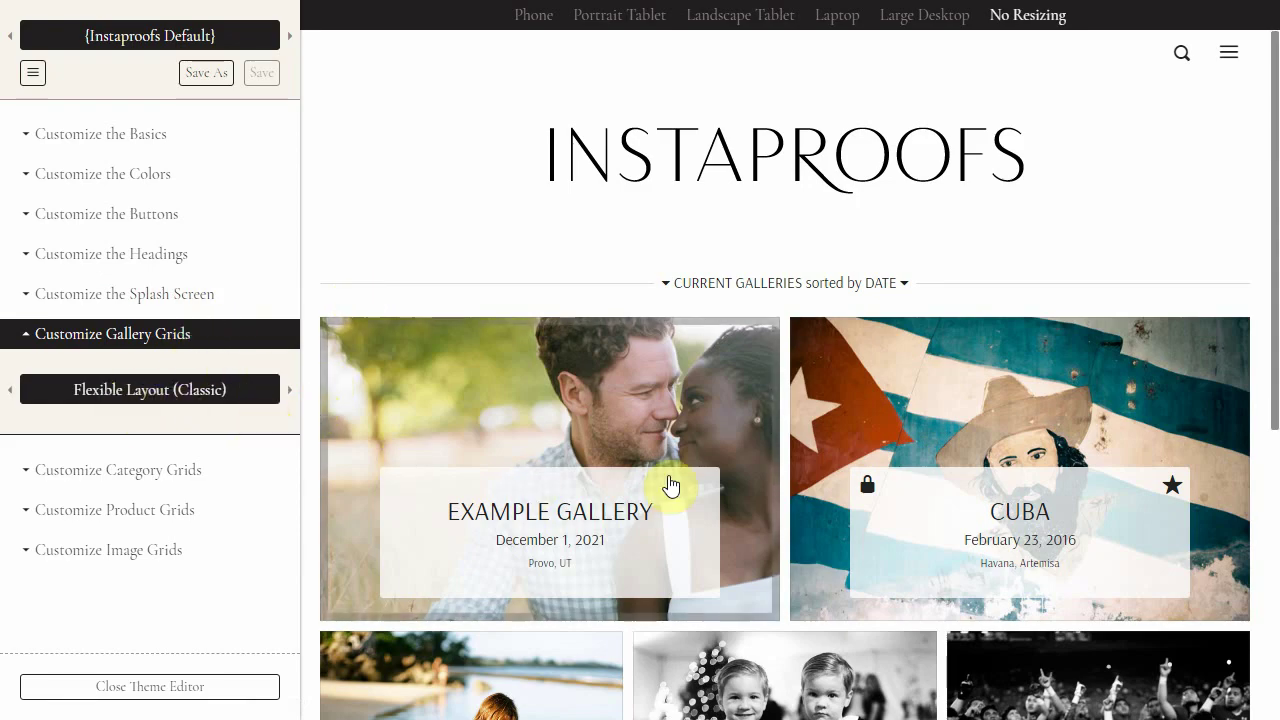
scroll(671, 486, down, 3)
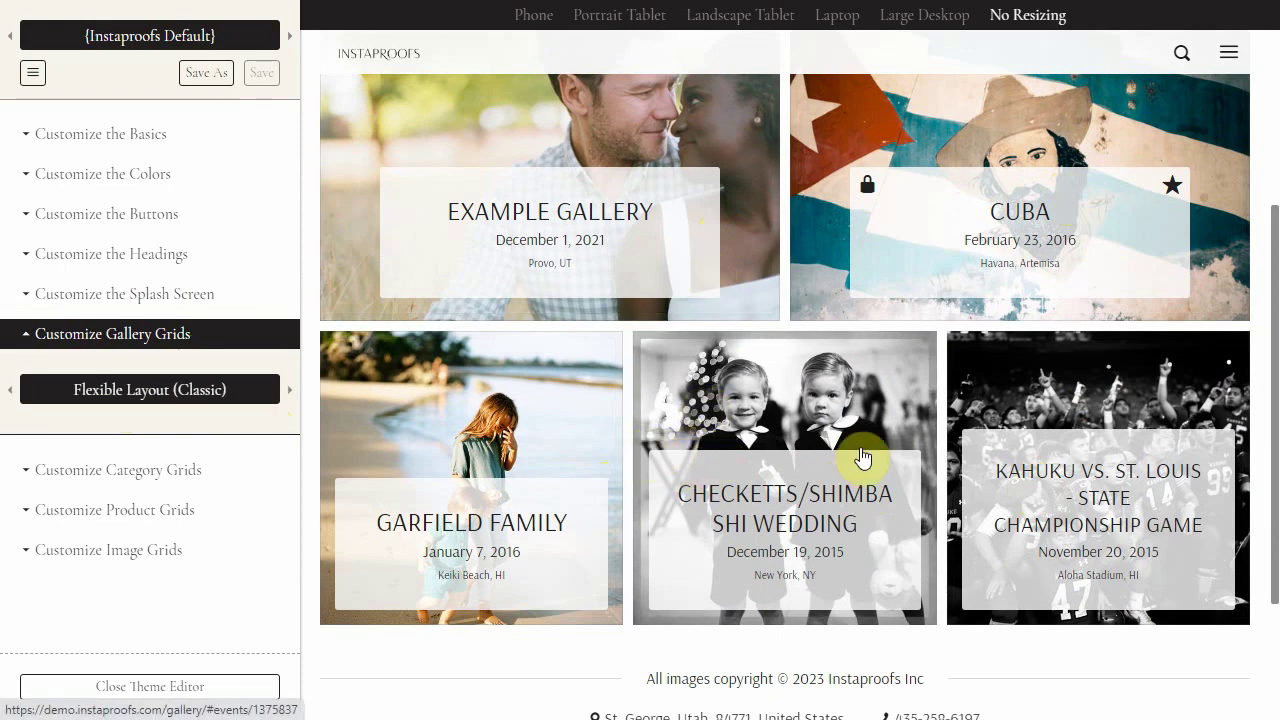
click(249, 388)
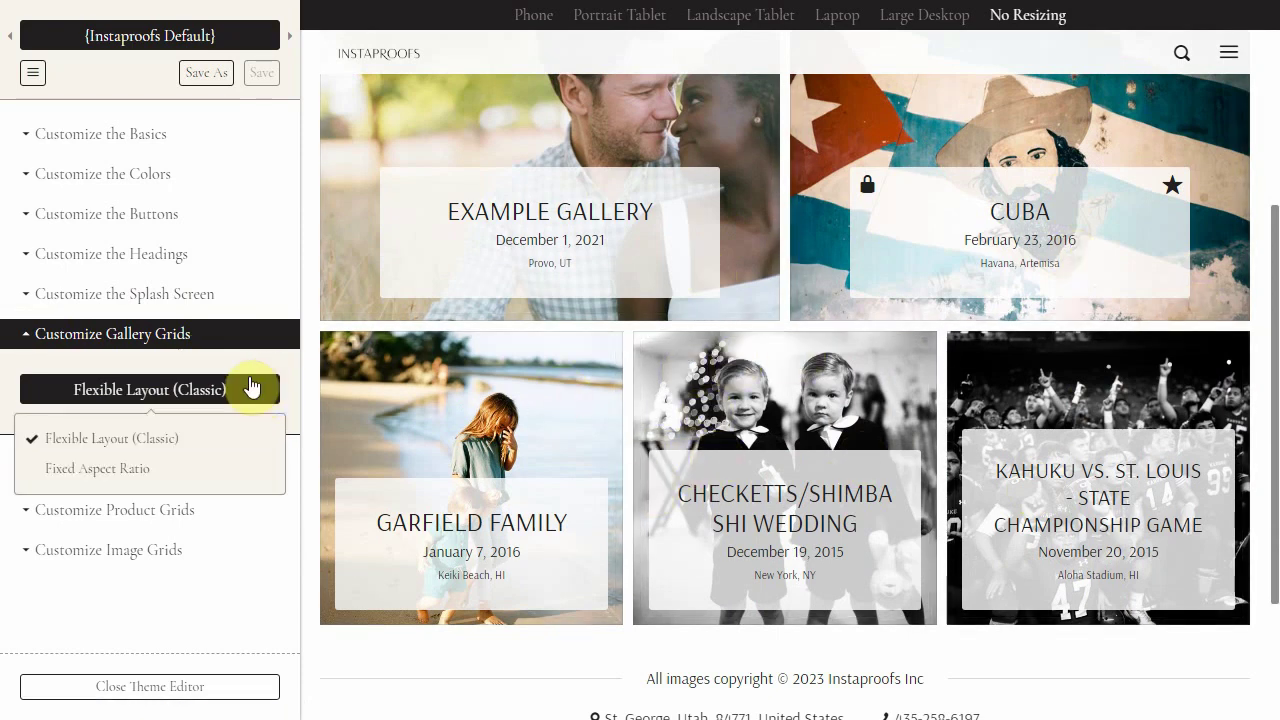
click(117, 470)
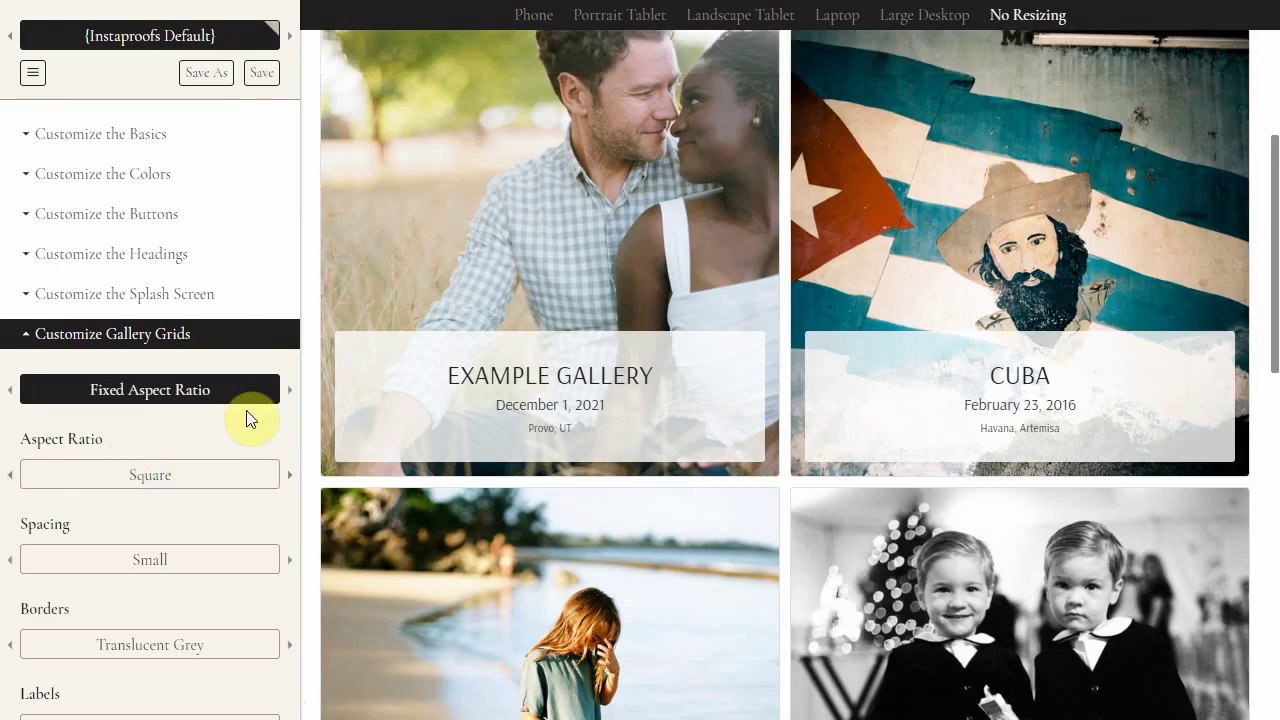
Try the different aspect ratios for the gallery grid and set it to 4 x 3
click(168, 484)
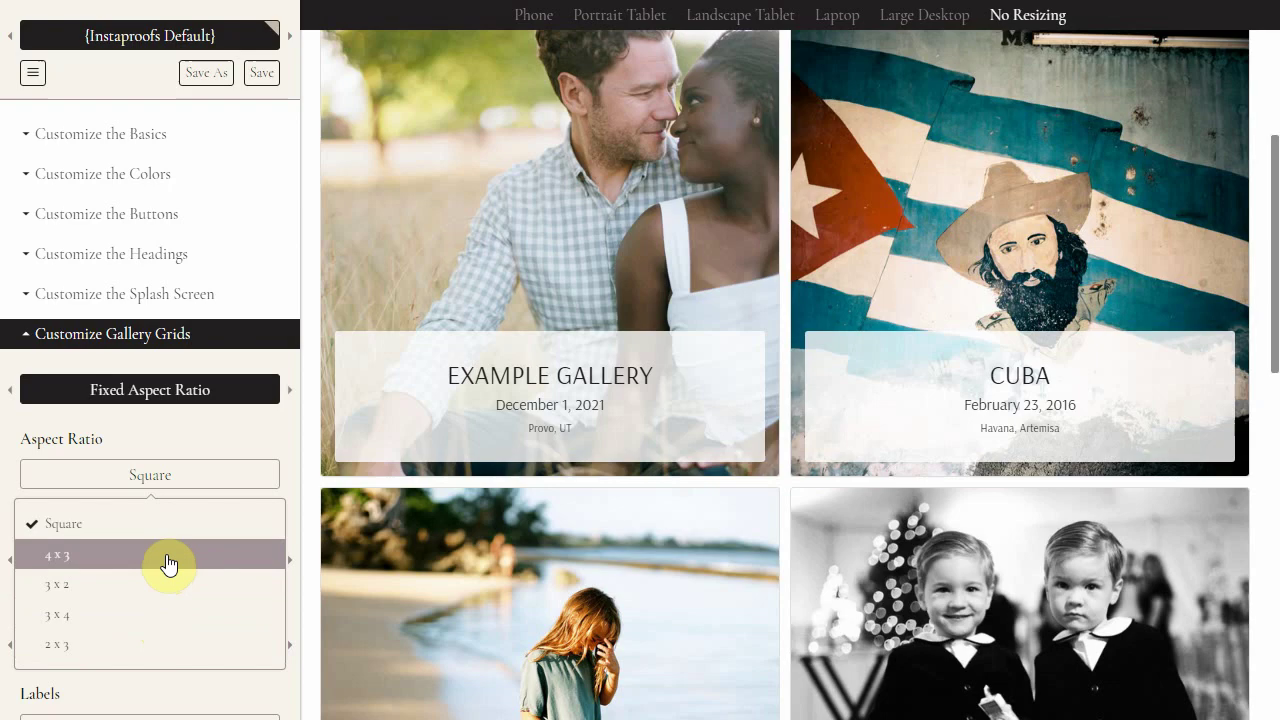
click(167, 556)
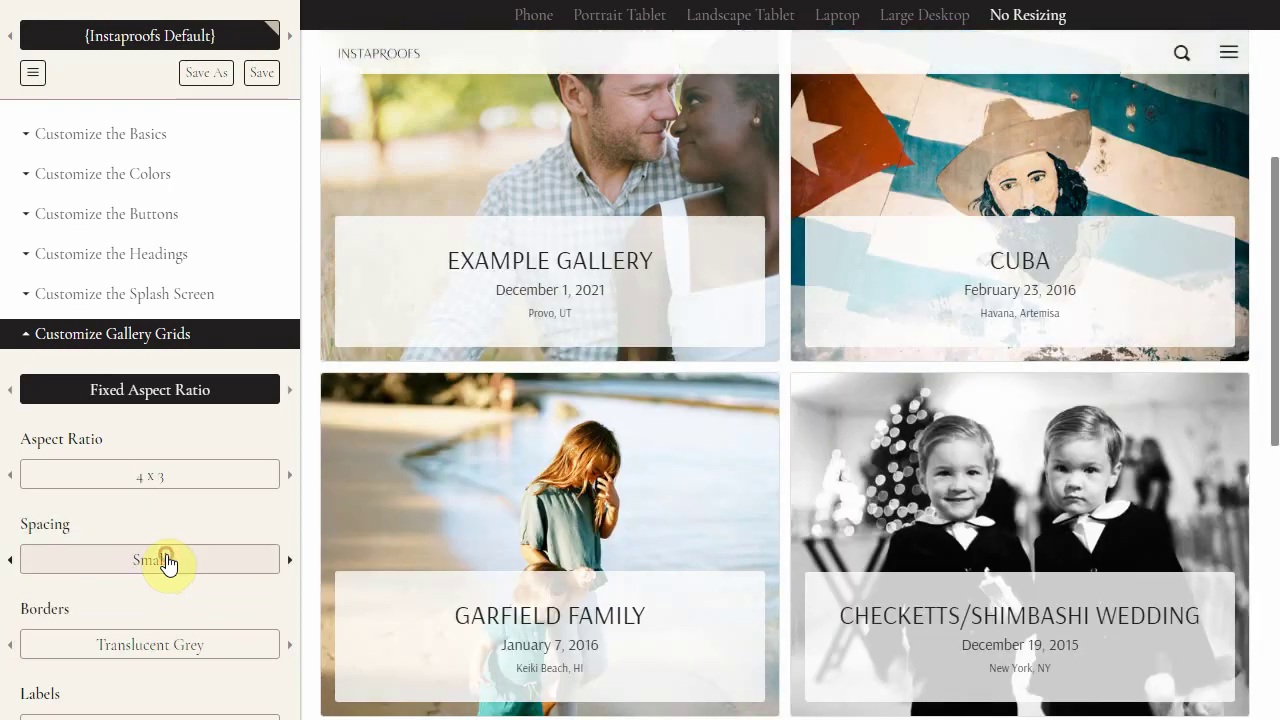
click(291, 476)
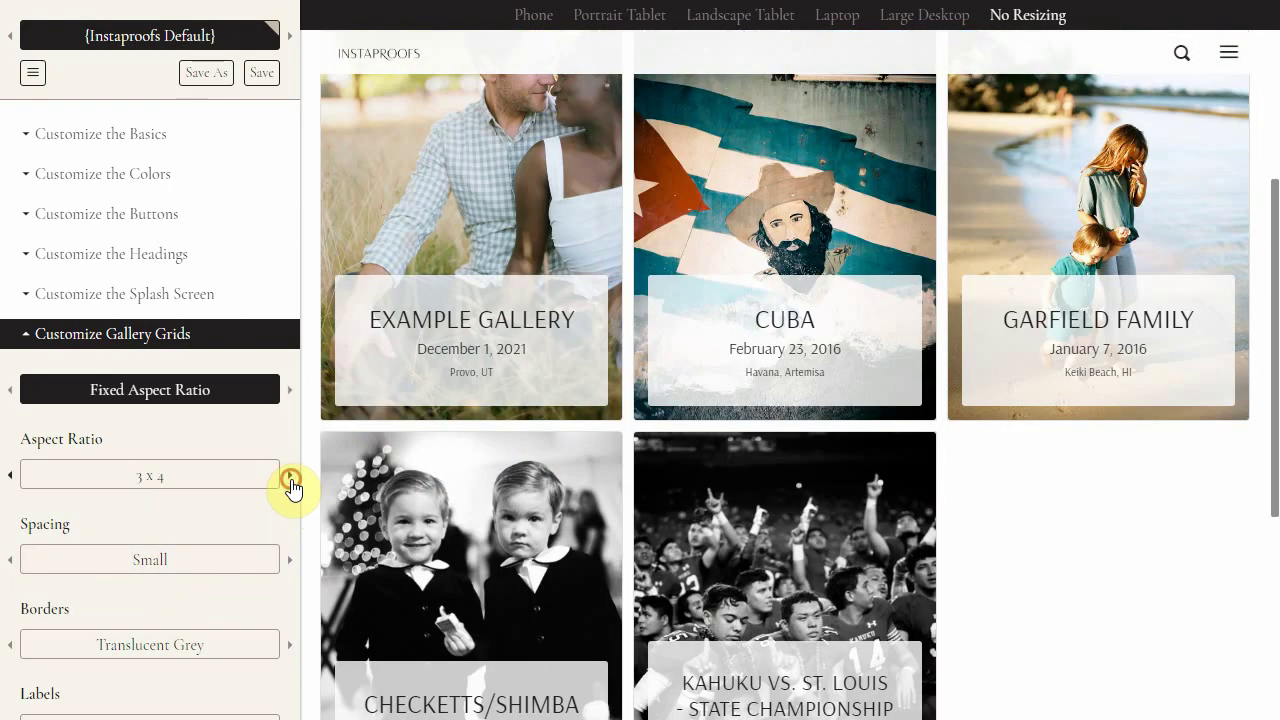
click(291, 485)
click(291, 485)
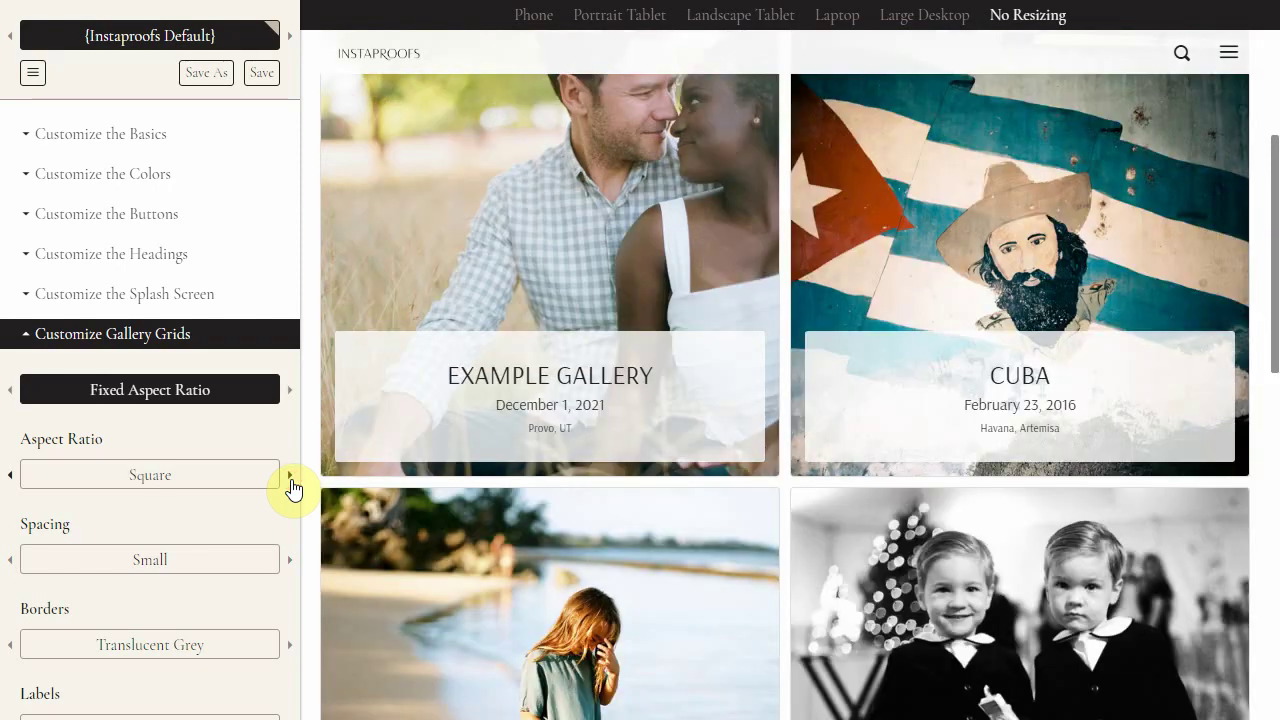
click(291, 485)
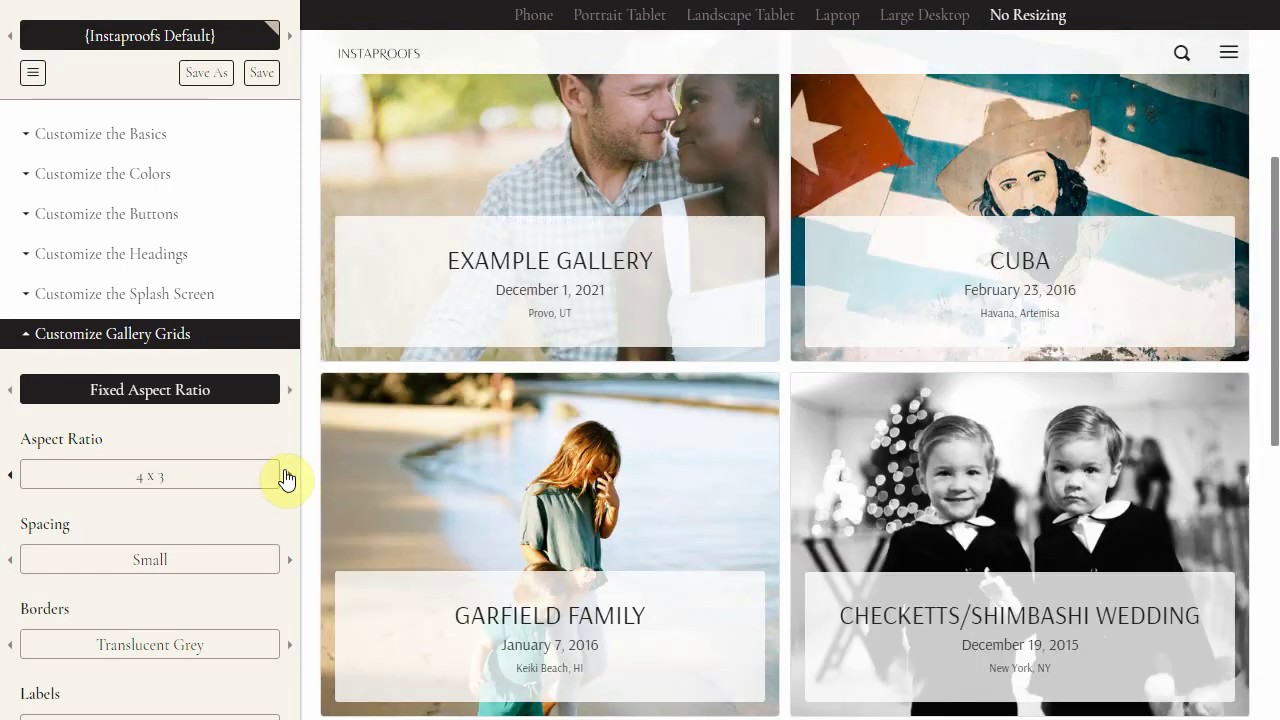
Set the gallery grid labels to Below The Image
scroll(166, 432, down, 1)
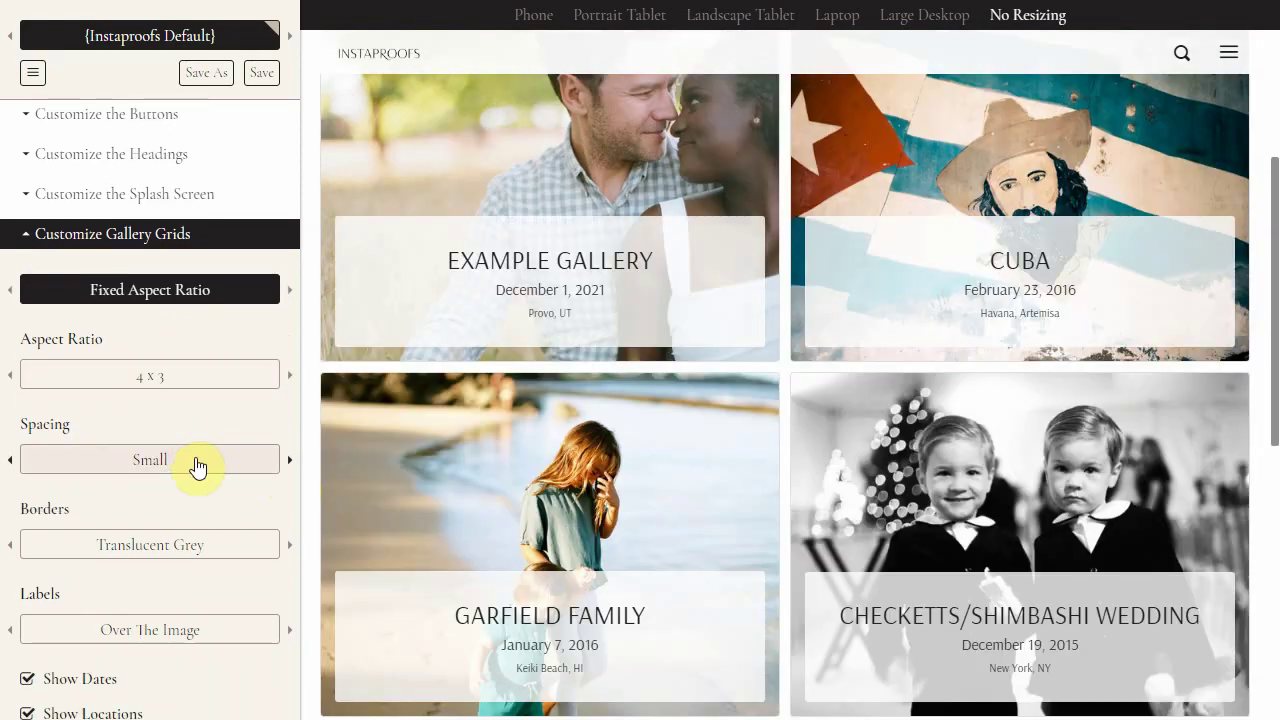
scroll(137, 523, down, 3)
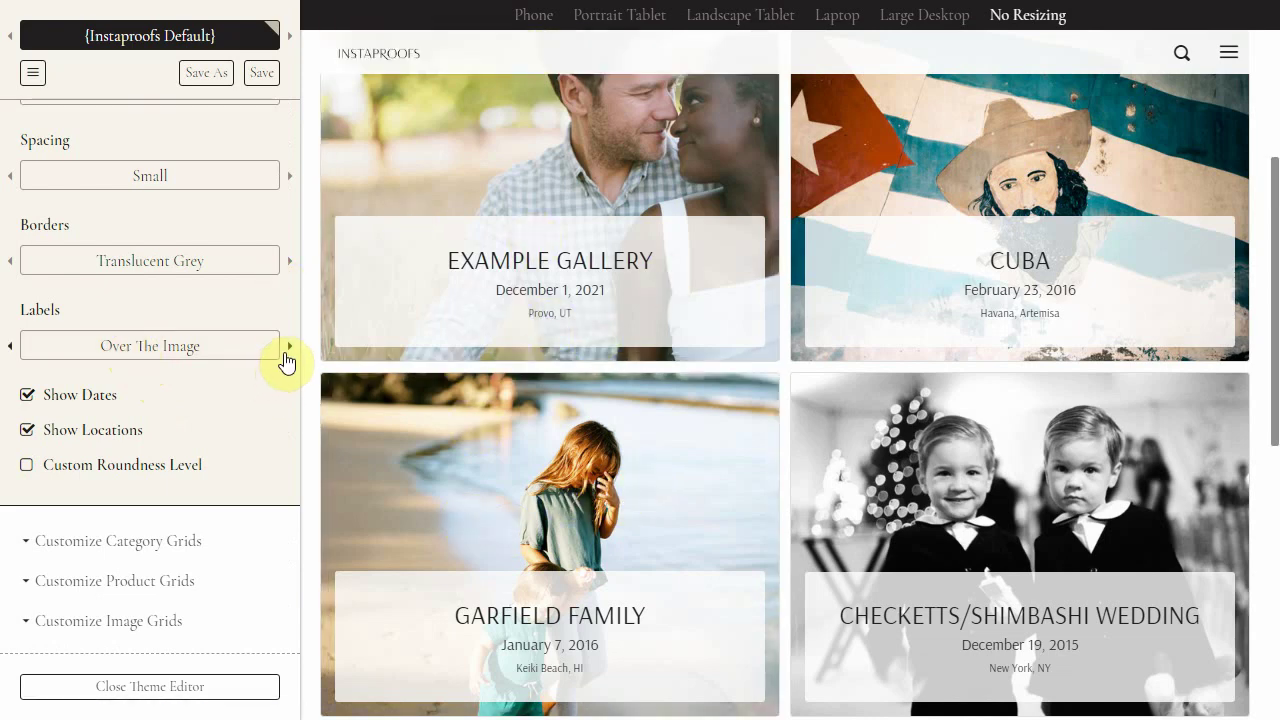
scroll(540, 400, down, 3)
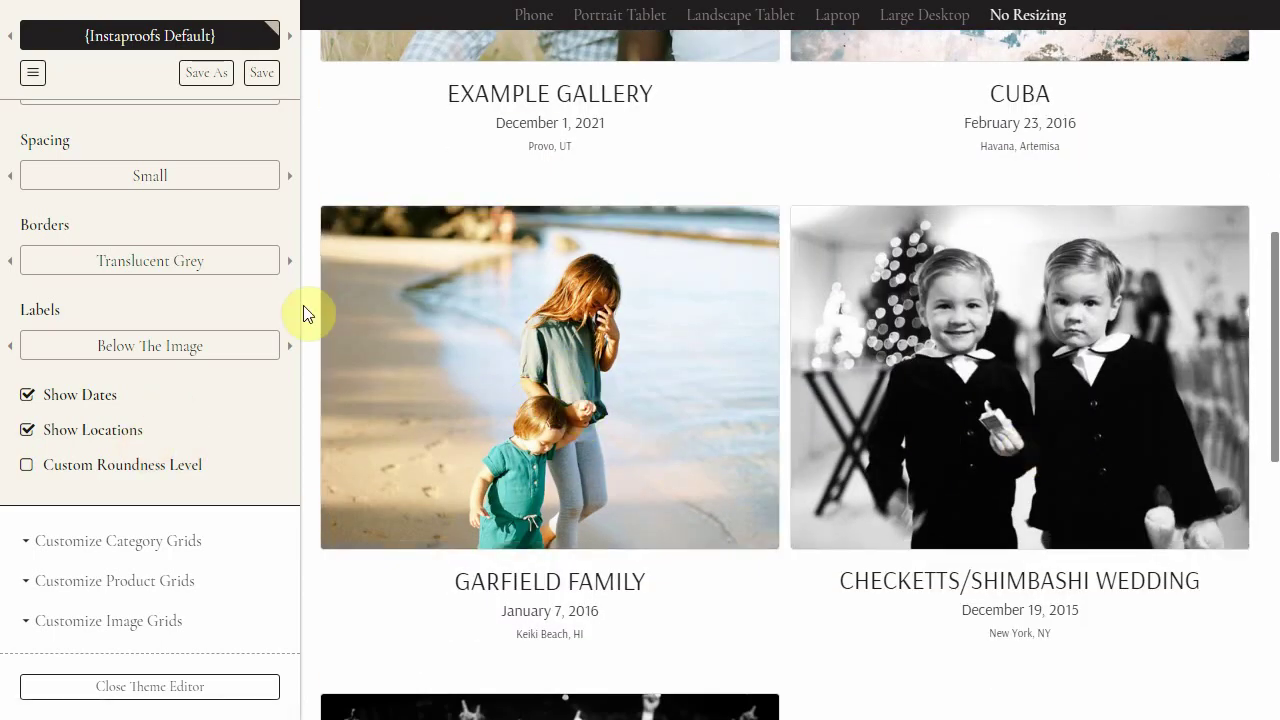
Hide the dates and locations on the gallery labels, and show both again
click(97, 395)
click(100, 430)
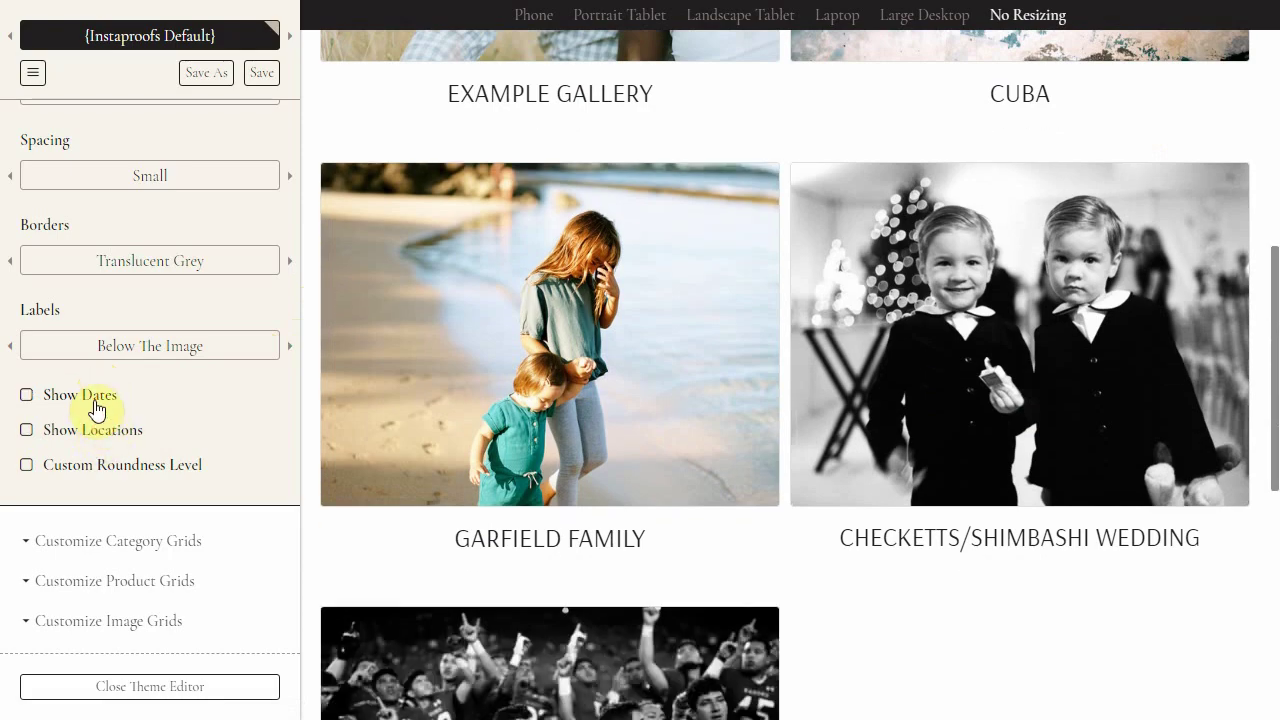
click(88, 395)
click(96, 435)
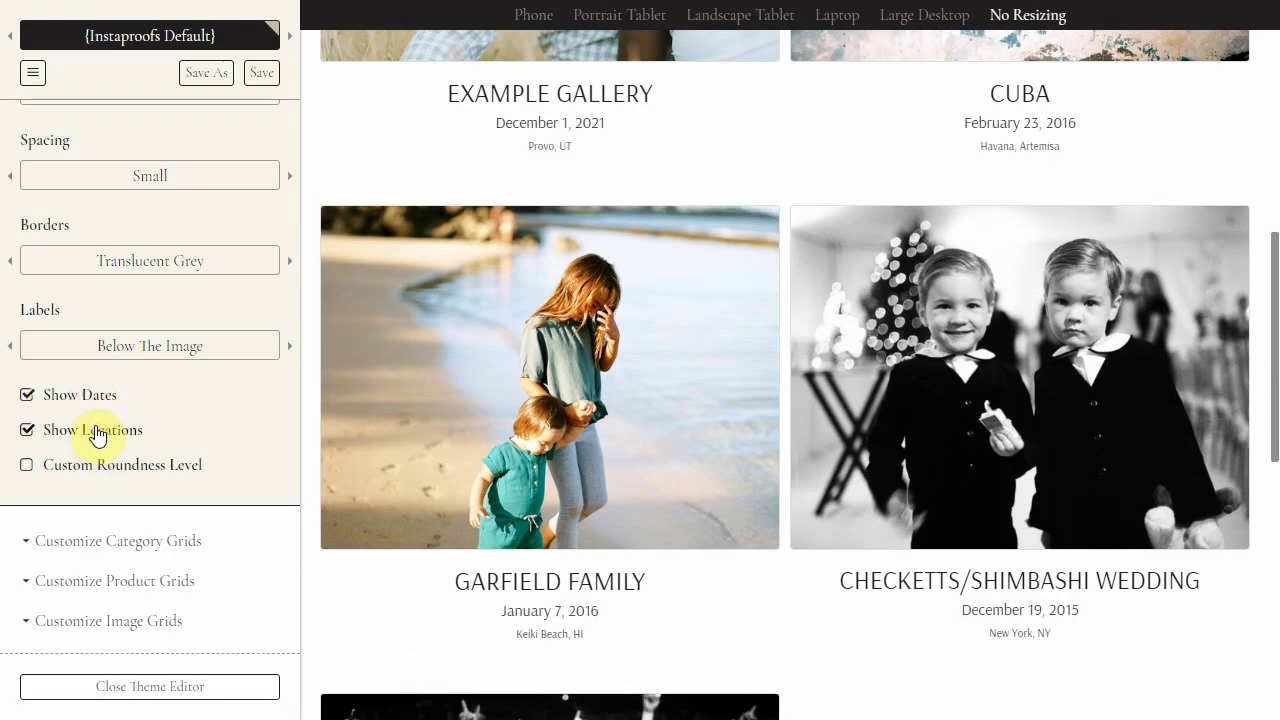
Open the Keiki Beach family gallery in the storefront preview
scroll(171, 360, up, 5)
scroll(605, 377, up, 5)
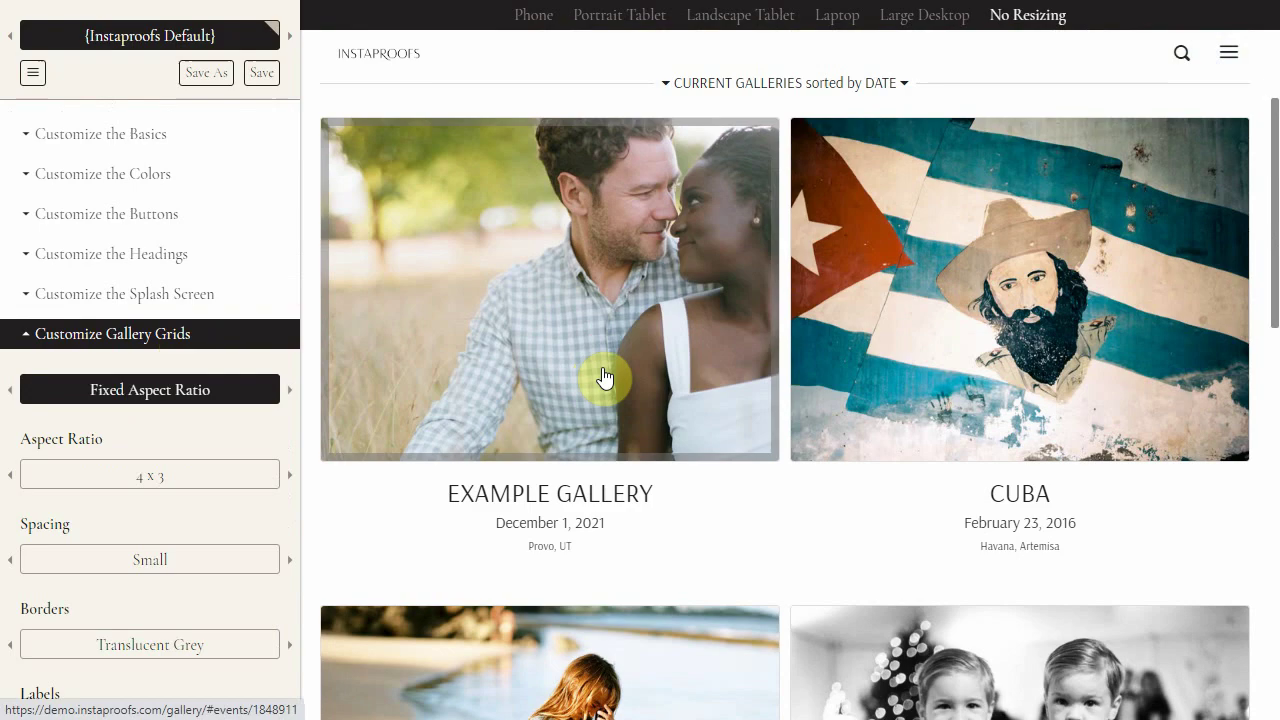
scroll(700, 320, down, 4)
click(684, 374)
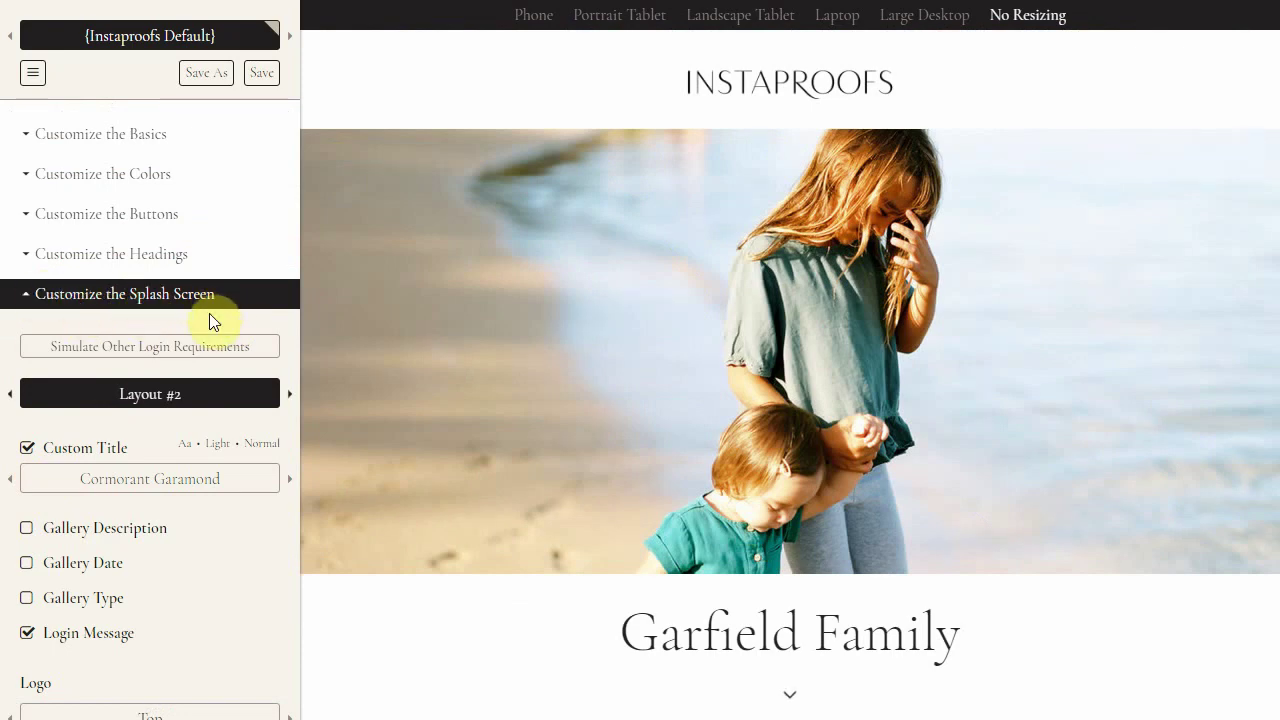
Look through the splash screen customization options and continue from the splash image to the gallery's login form
scroll(157, 491, down, 5)
scroll(129, 471, up, 3)
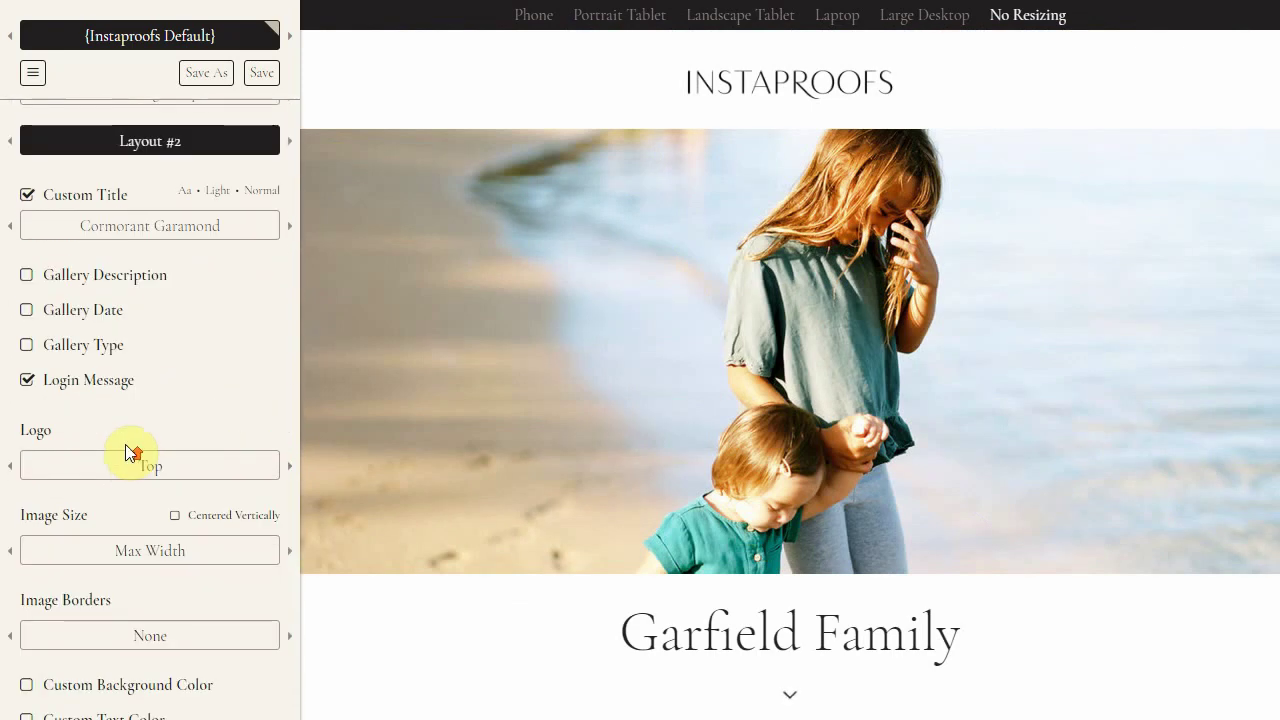
scroll(125, 449, up, 2)
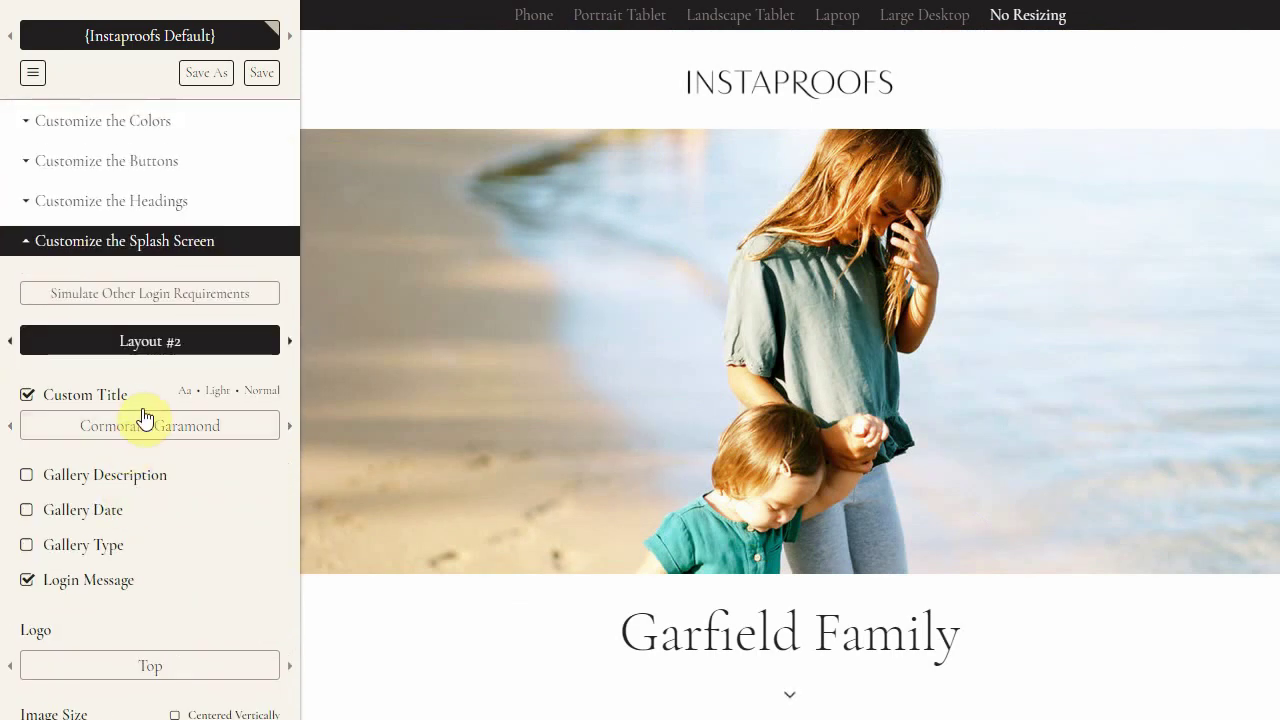
click(802, 442)
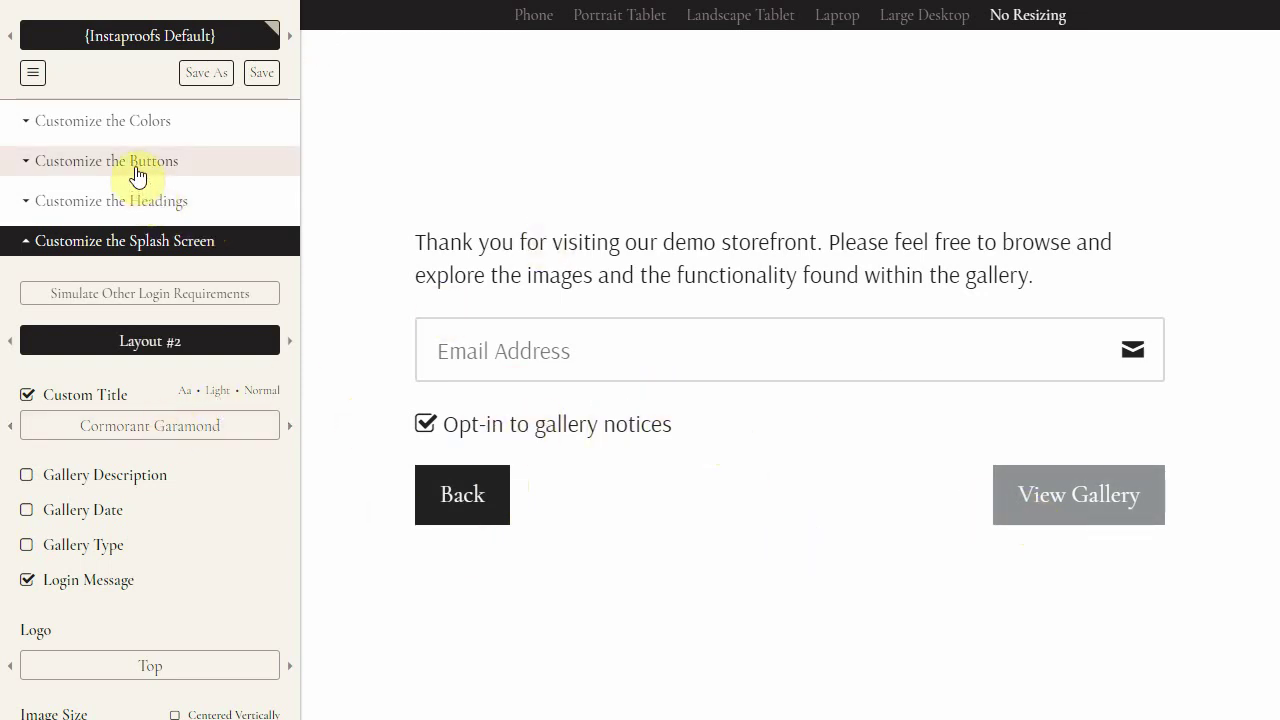
Collapse the splash screen settings and enter the gallery with the contact e-mail address
scroll(150, 145, up, 1)
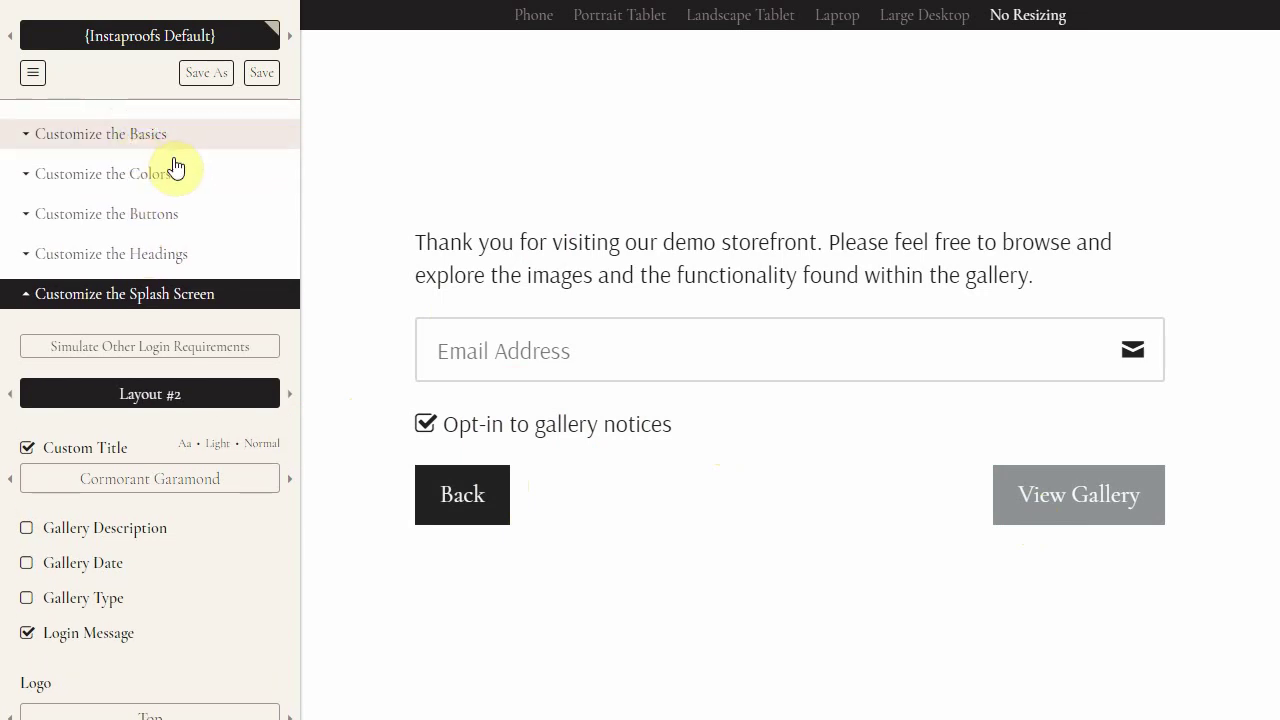
click(121, 140)
click(118, 140)
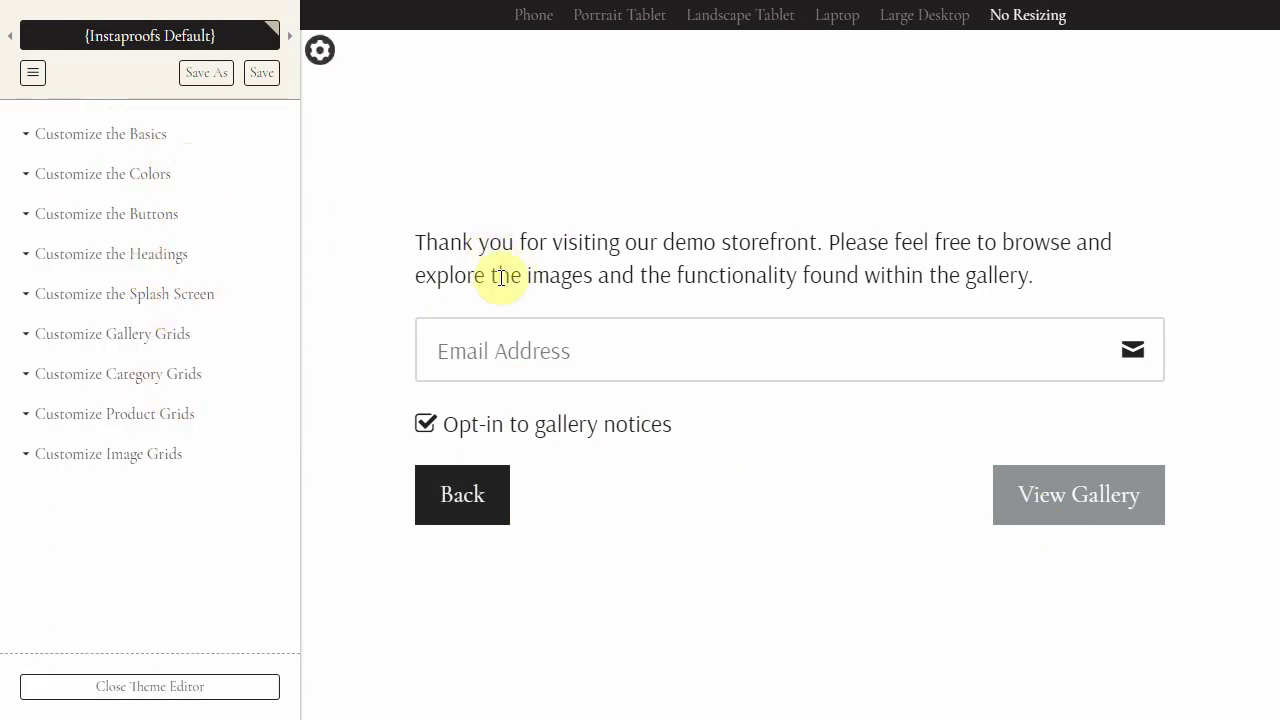
click(523, 349)
click(598, 411)
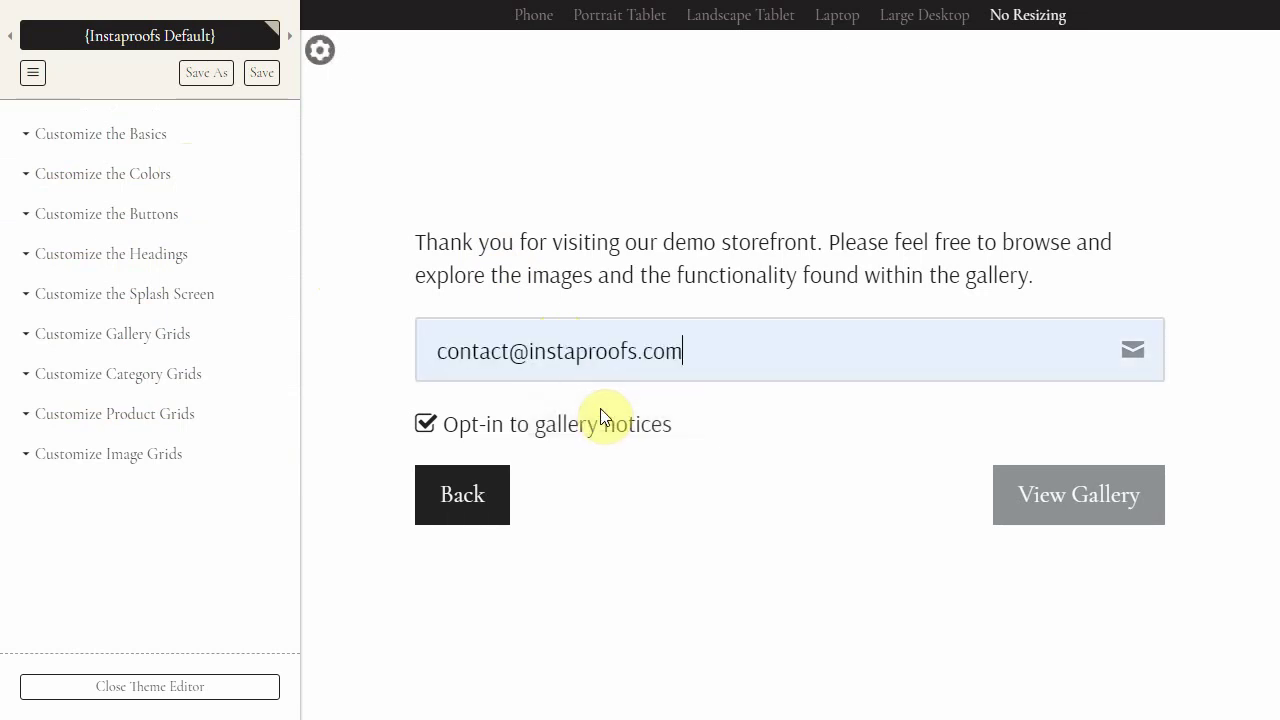
click(1053, 506)
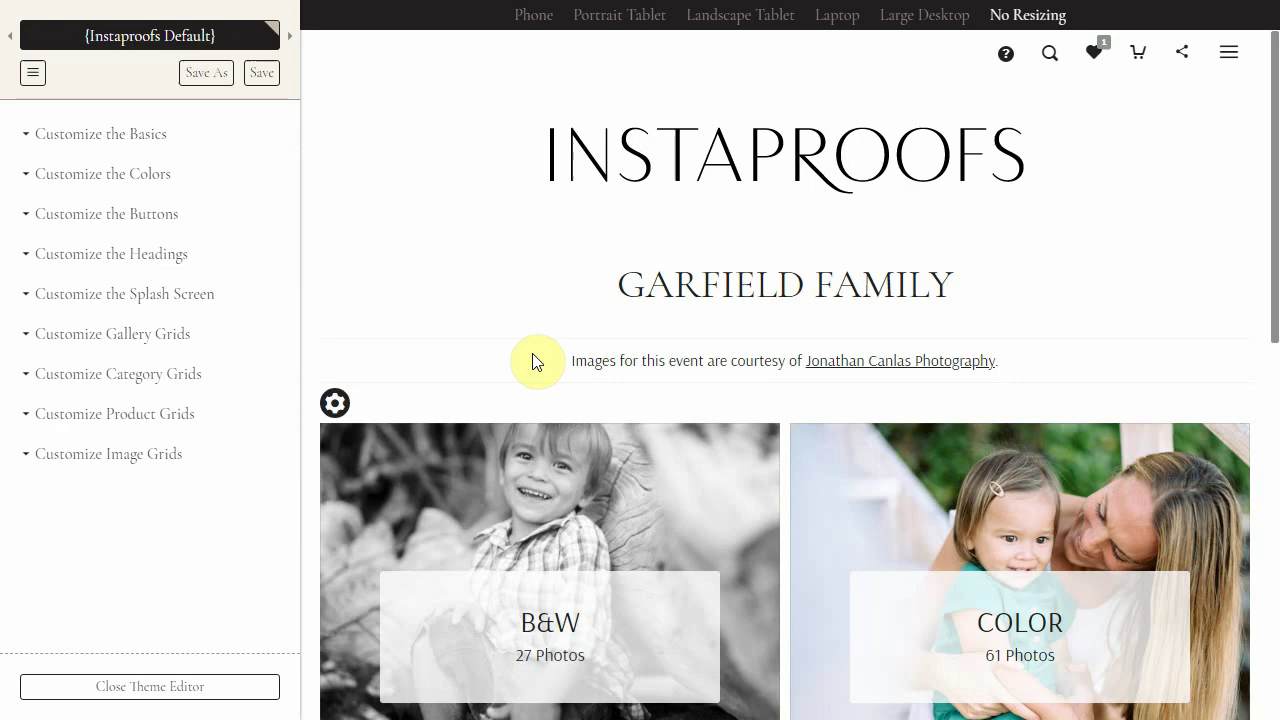
Set the theme's main background color to #EBEBEB and switch the color options to Advanced
scroll(531, 366, down, 3)
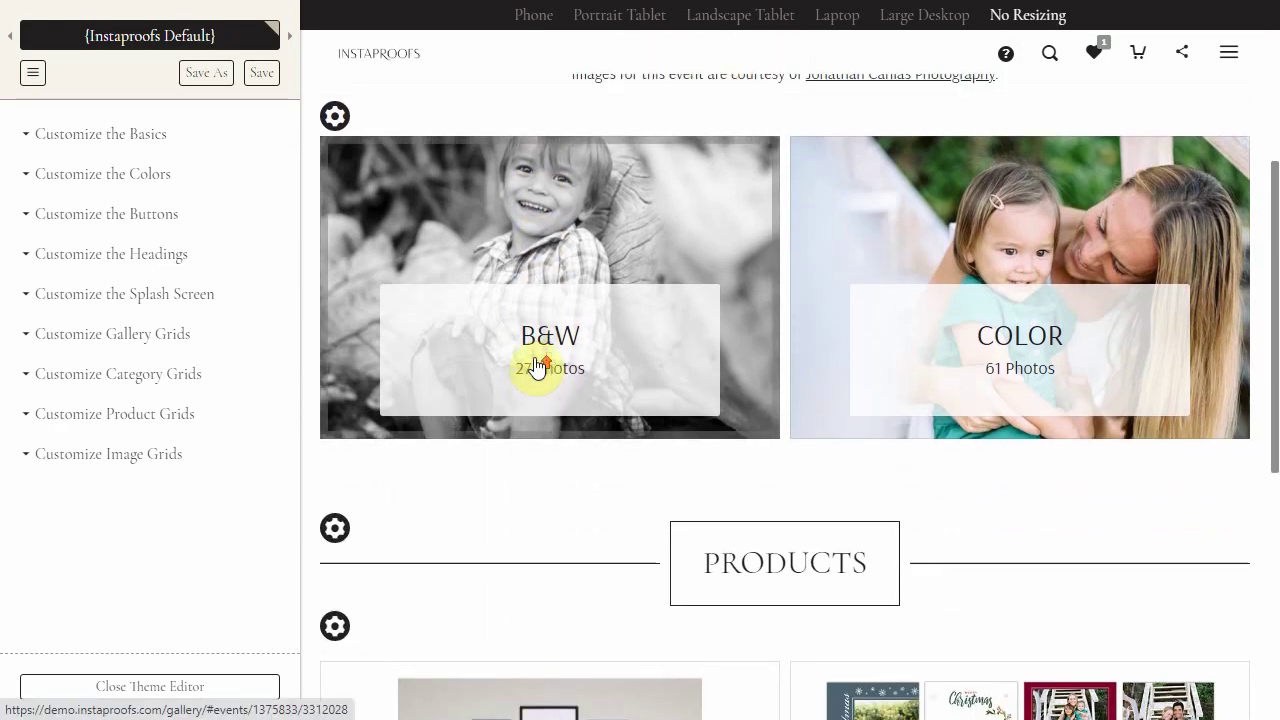
scroll(534, 363, up, 3)
click(133, 177)
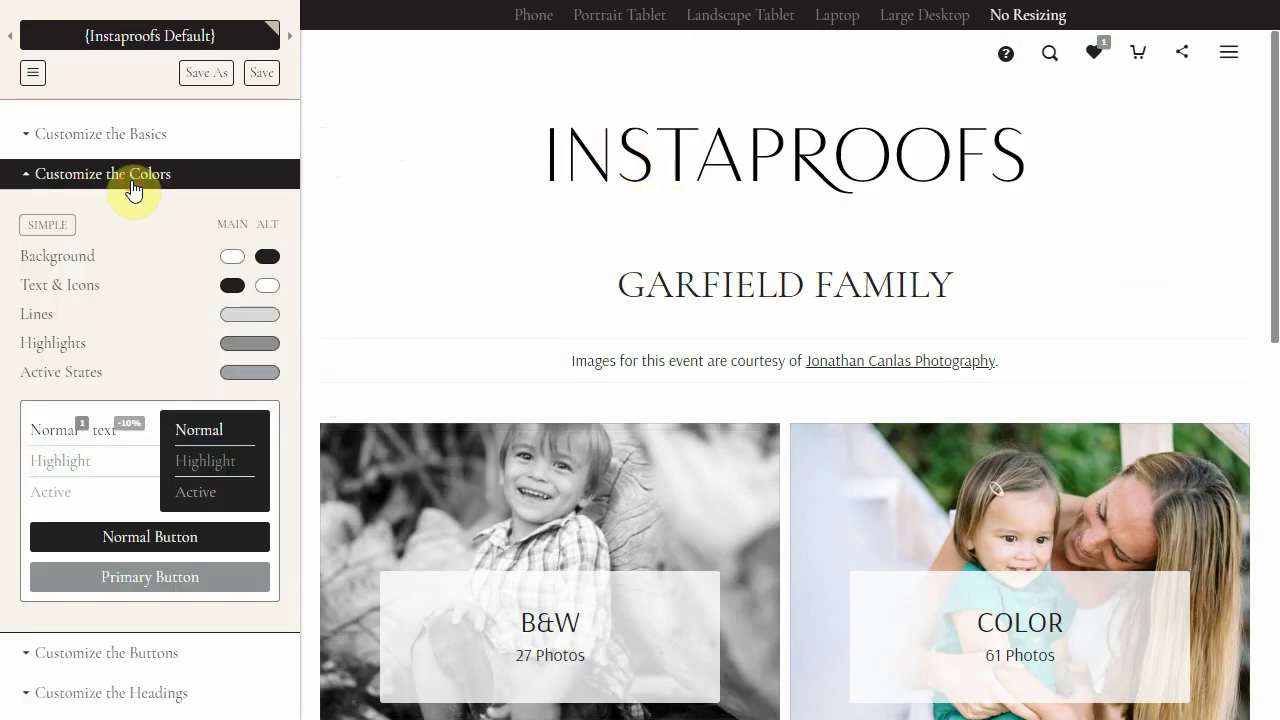
click(233, 257)
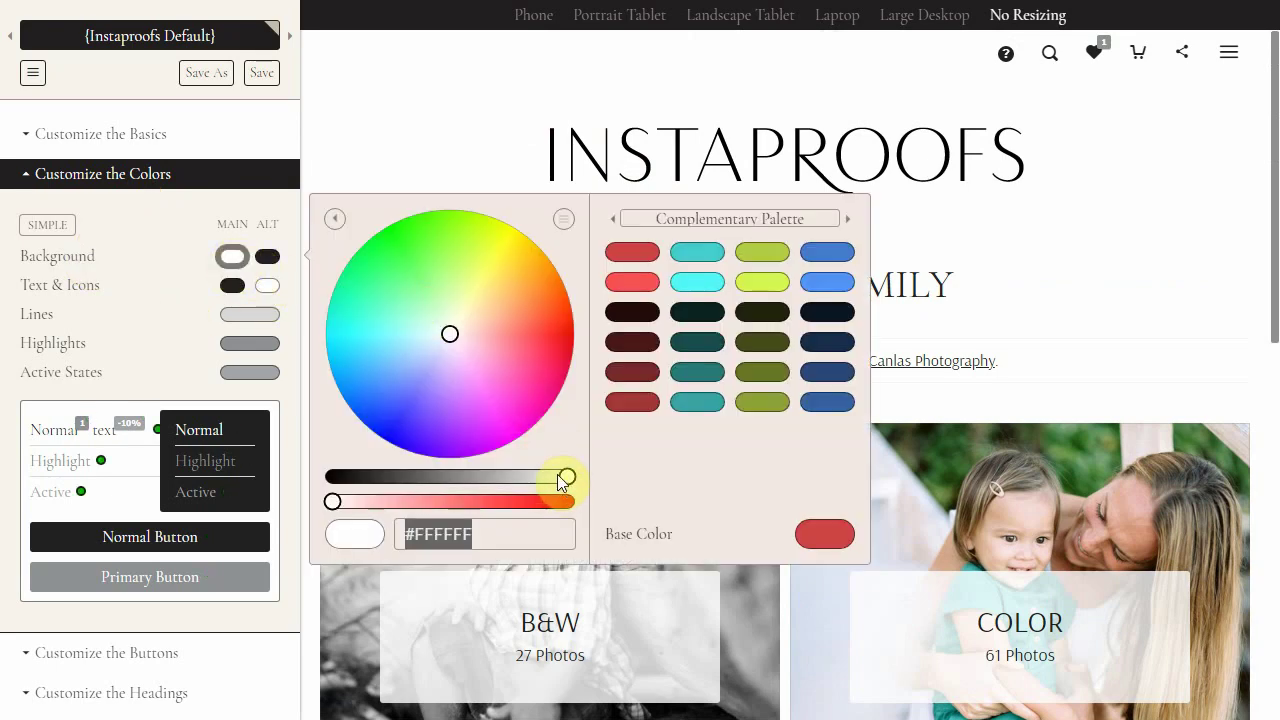
drag(560, 480, 548, 477)
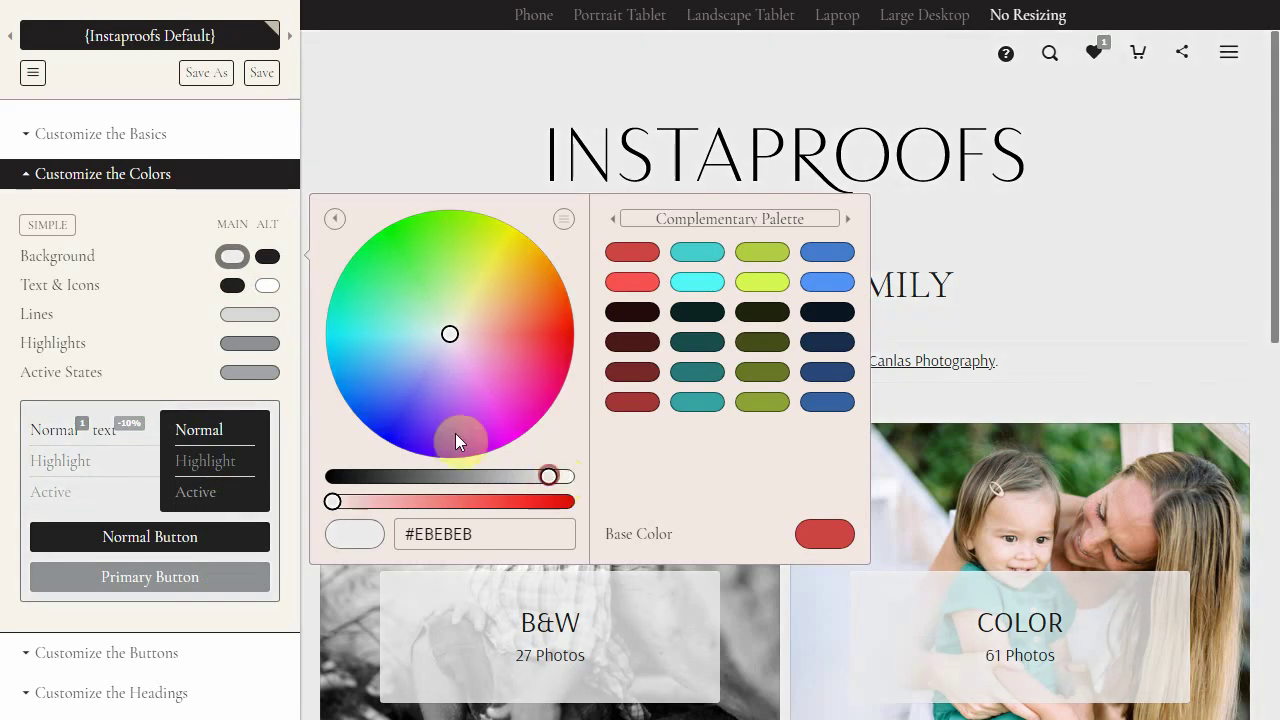
click(277, 216)
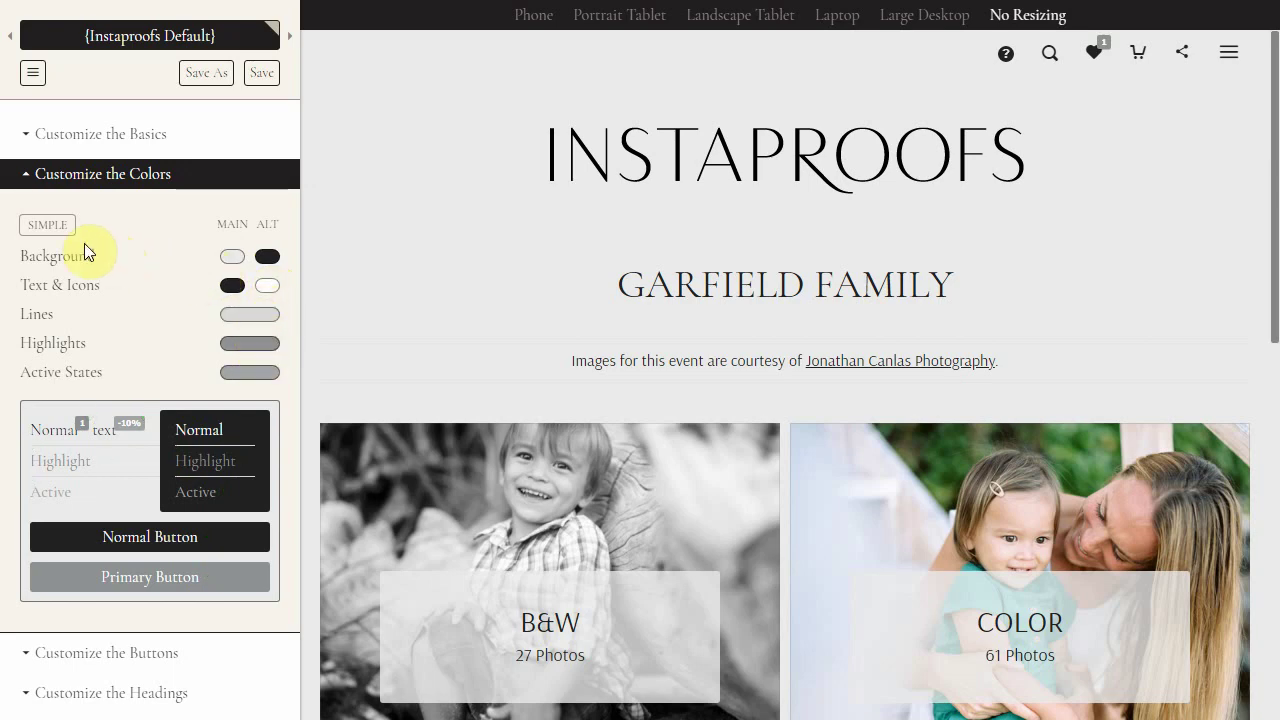
click(46, 232)
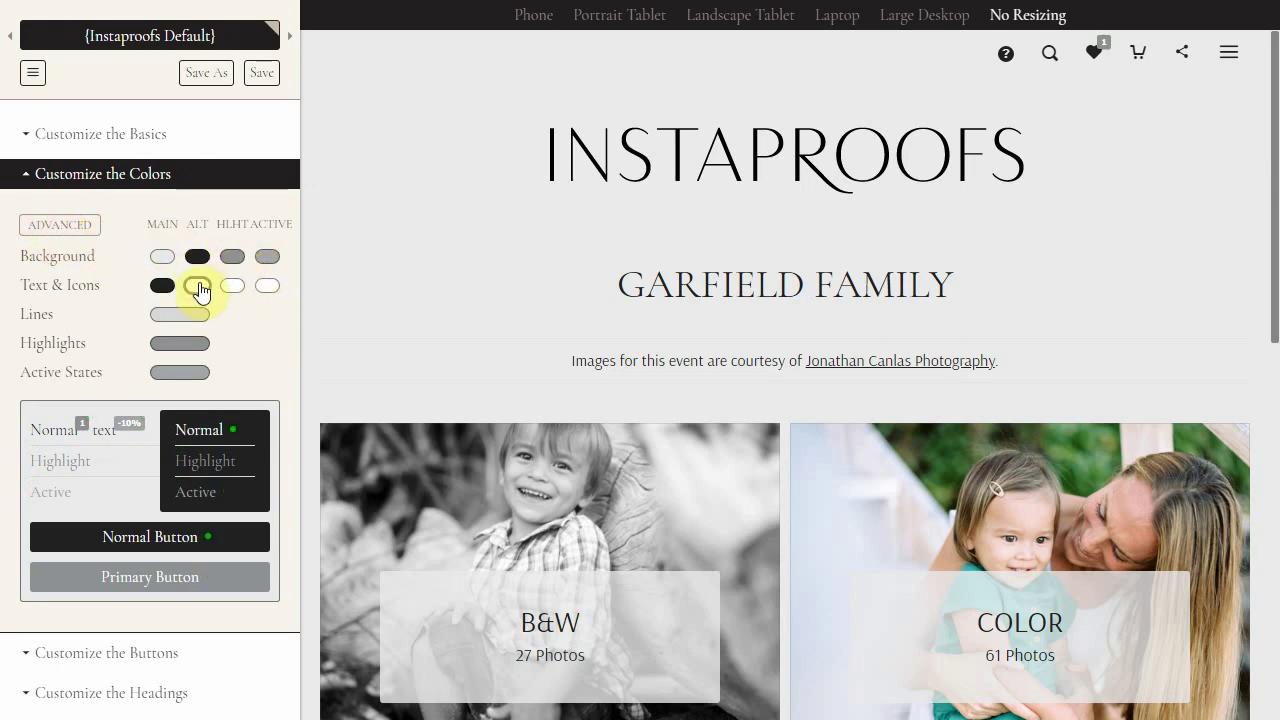
Switch the color options back to Simple and revert the unsaved changes to the default theme
click(82, 232)
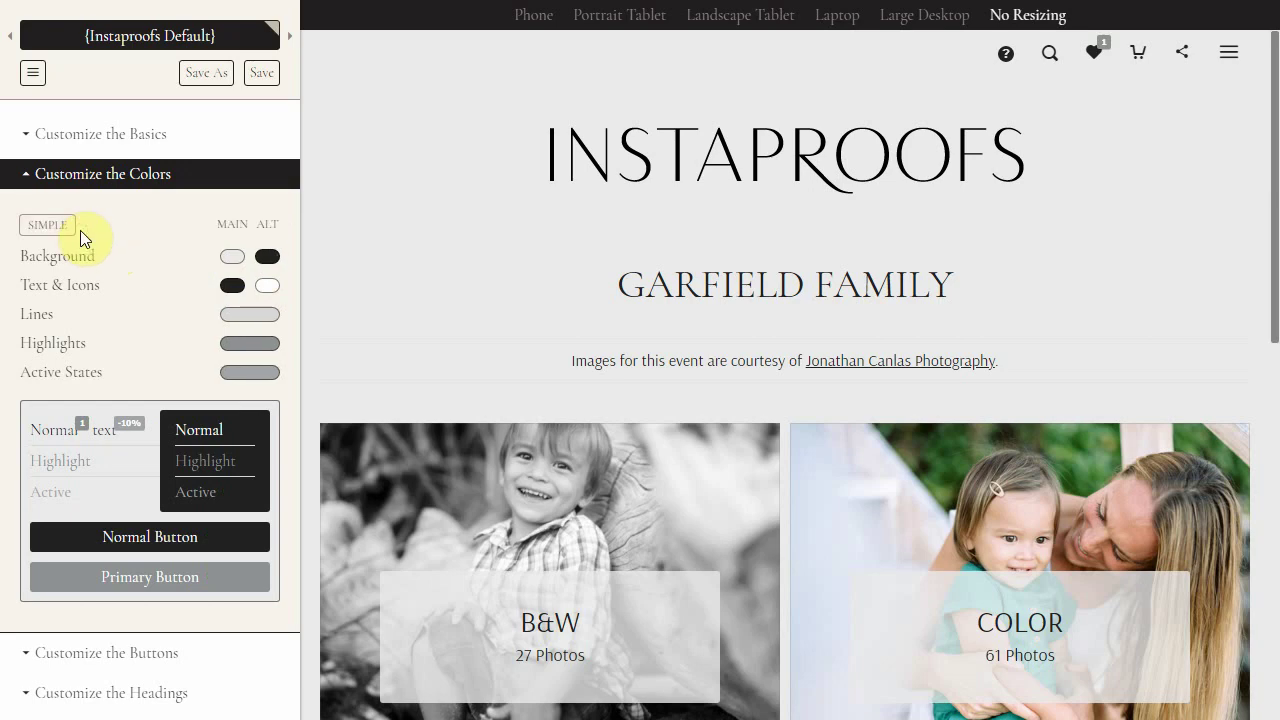
click(33, 76)
click(120, 121)
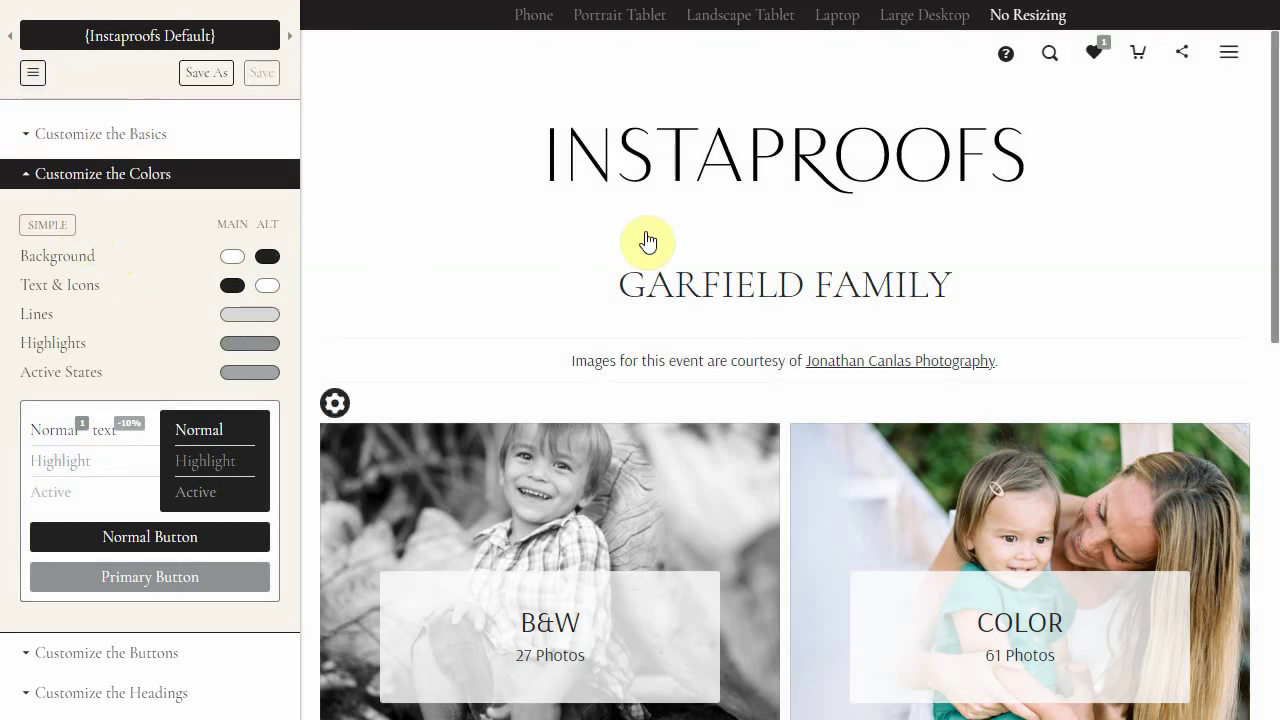
Open the category grid settings from the gallery preview and set the layout to Fixed Aspect Ratio
scroll(648, 241, down, 3)
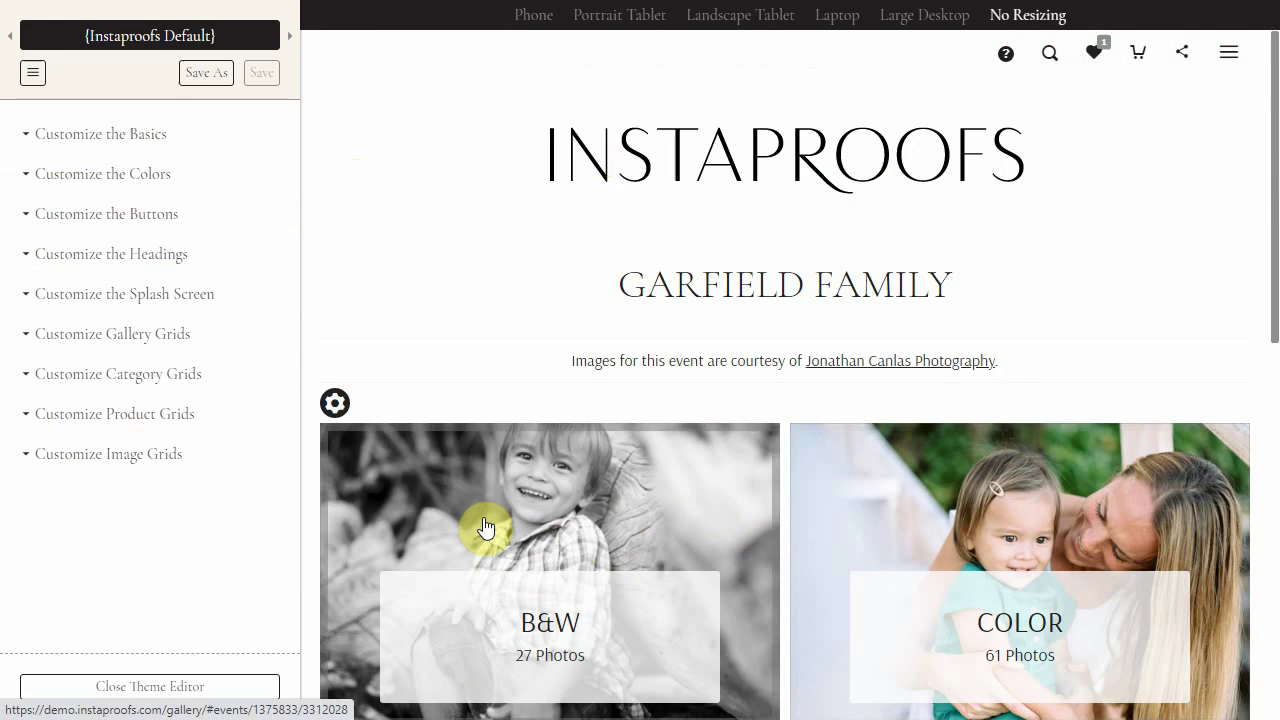
click(335, 404)
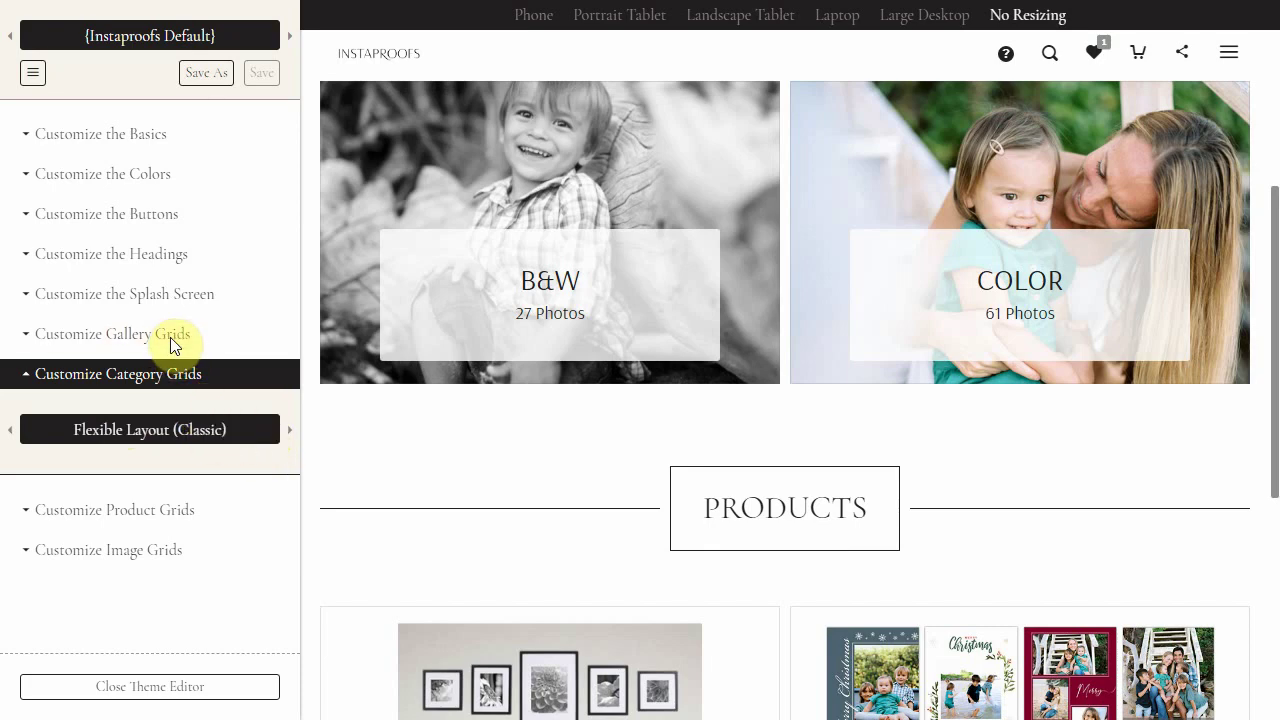
click(180, 440)
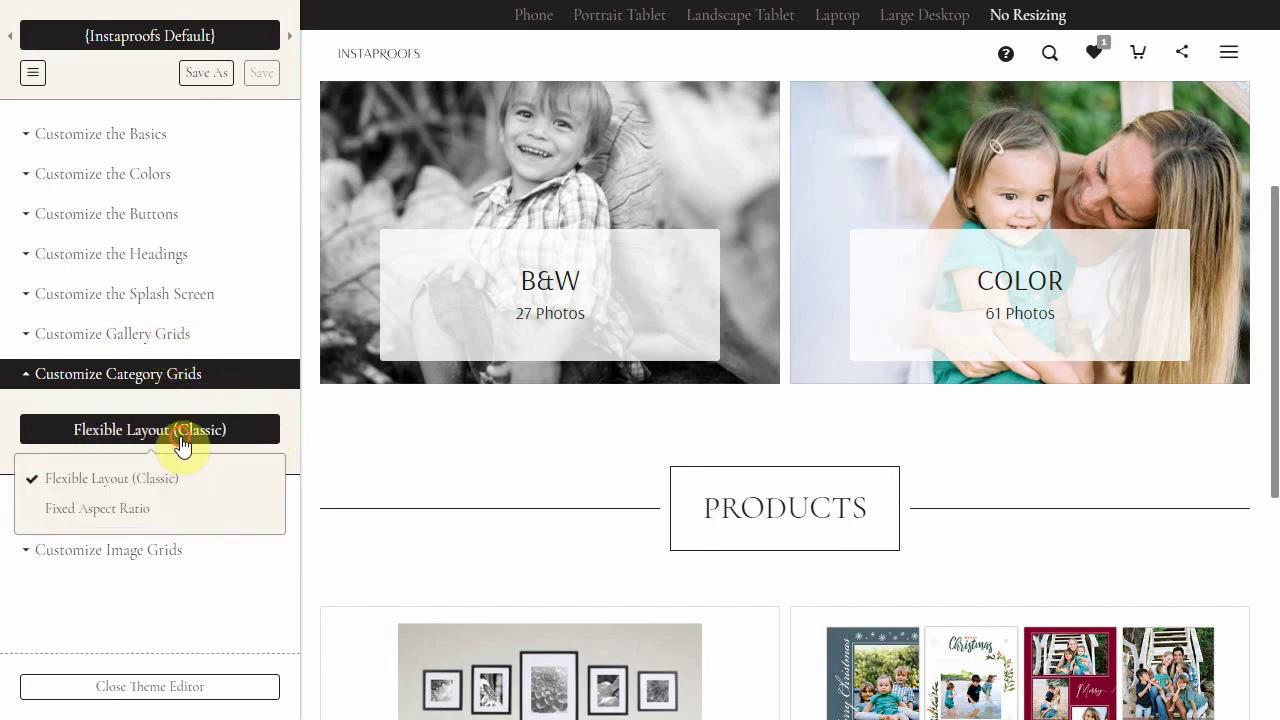
click(174, 505)
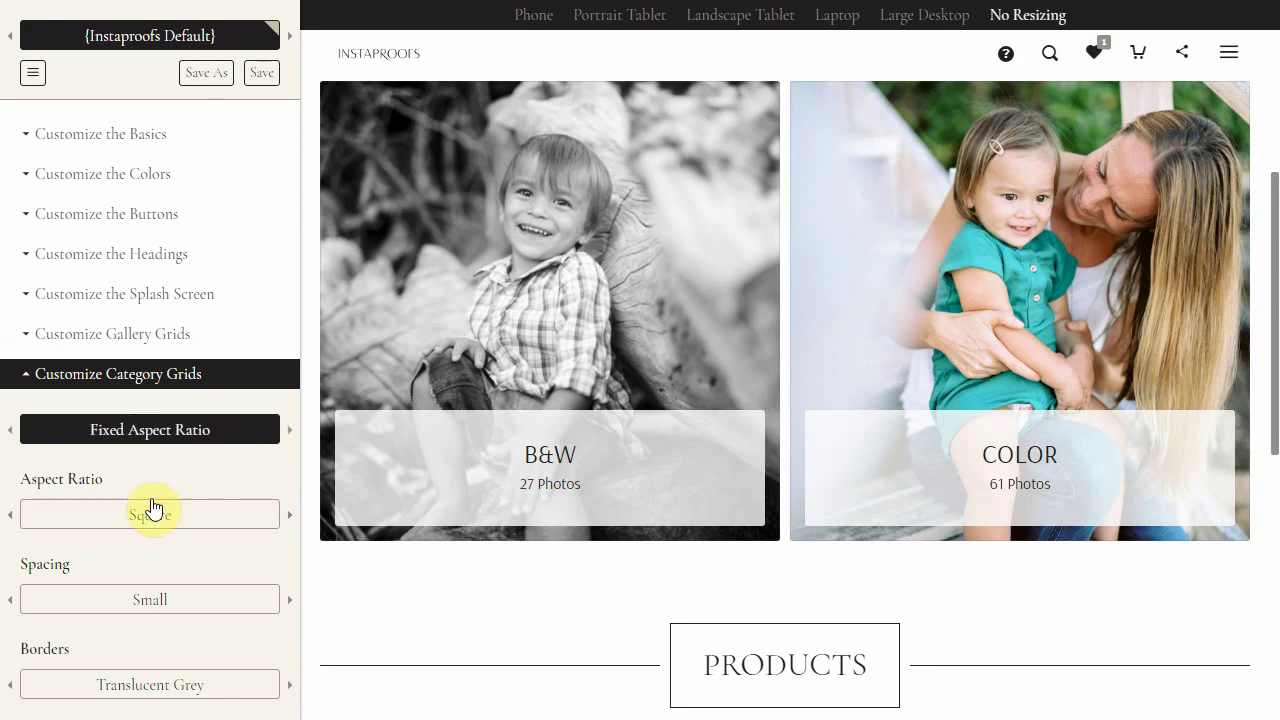
Set the category grids to a 3 x 2 aspect ratio, Medium spacing and labels Below The Image, and collapse their settings
scroll(160, 490, down, 2)
click(290, 425)
click(290, 425)
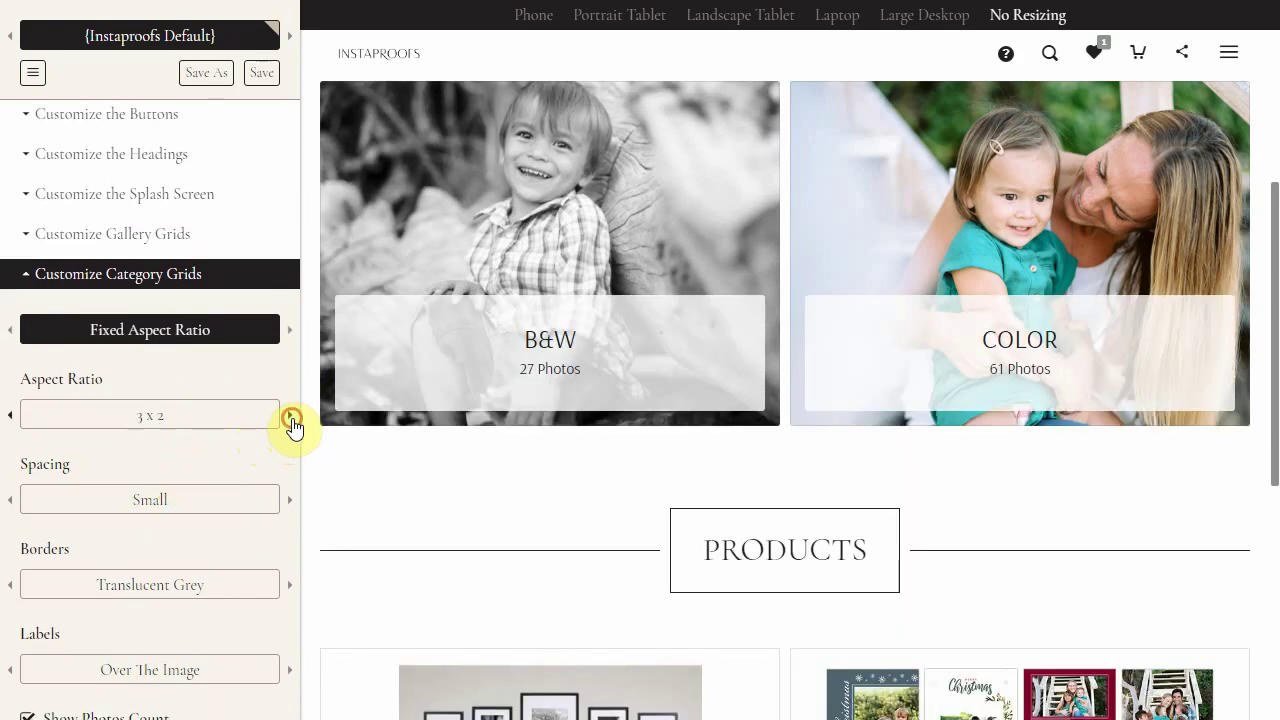
click(290, 503)
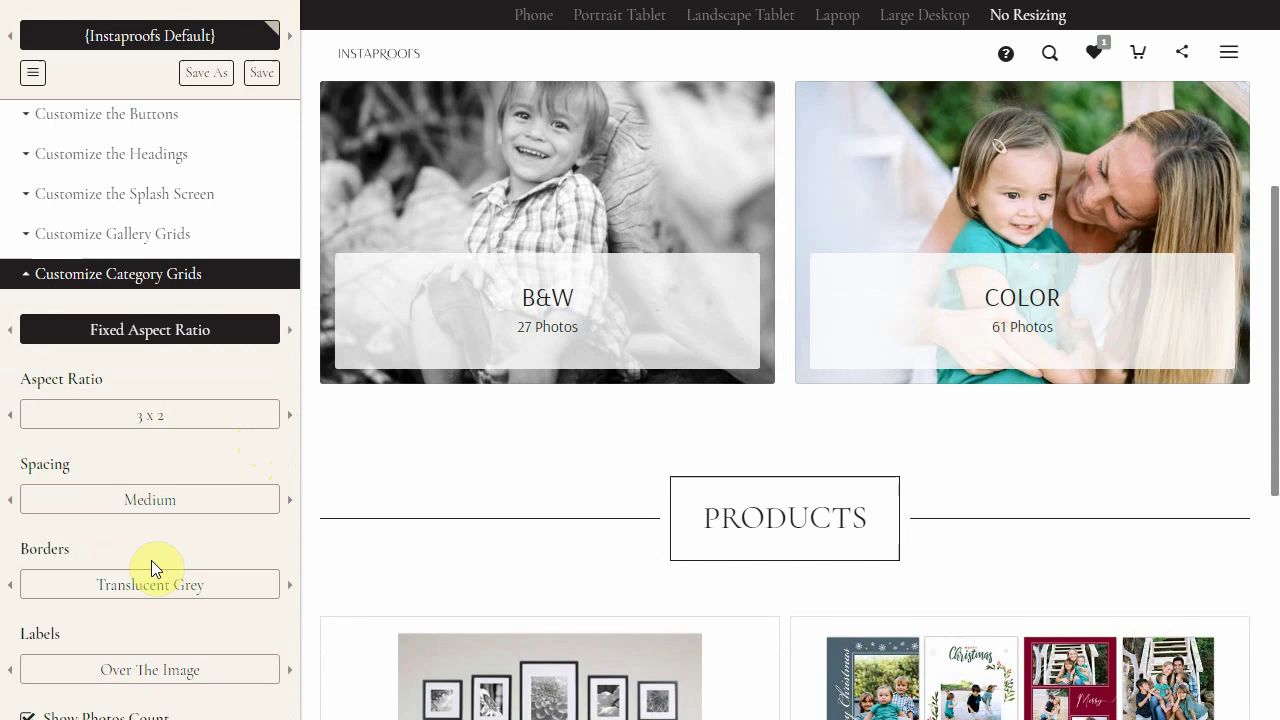
click(288, 668)
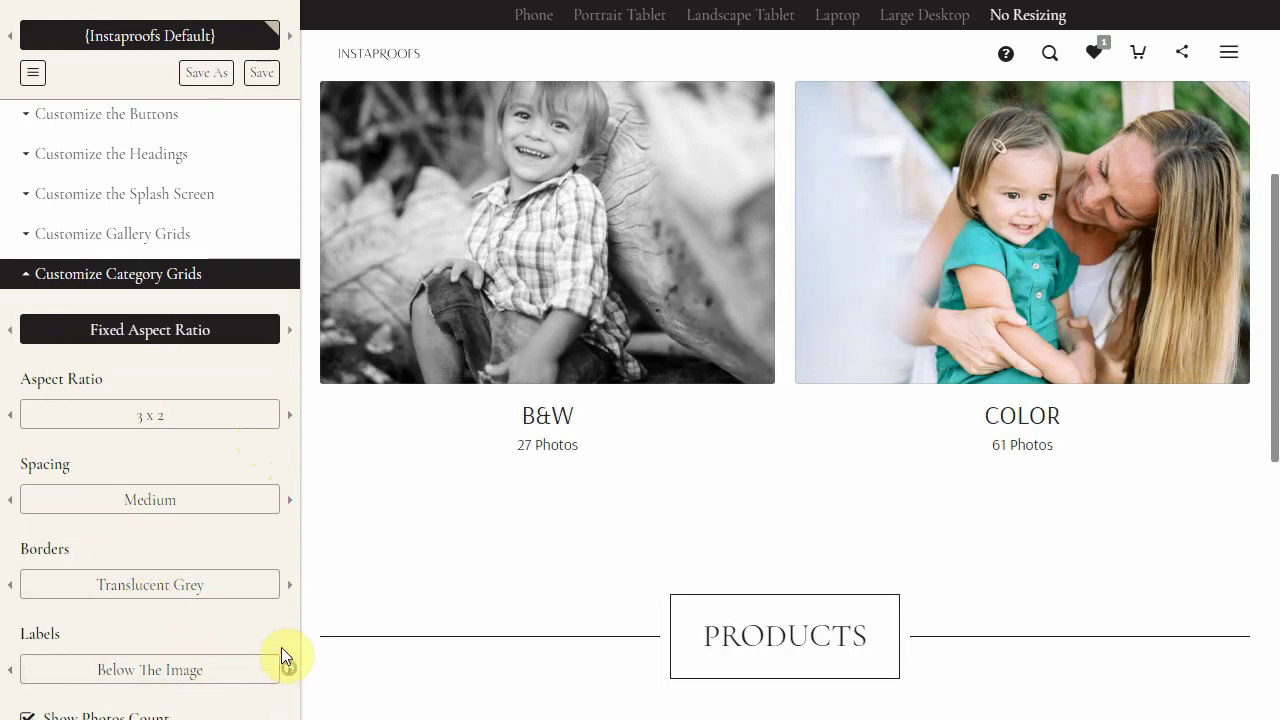
click(229, 275)
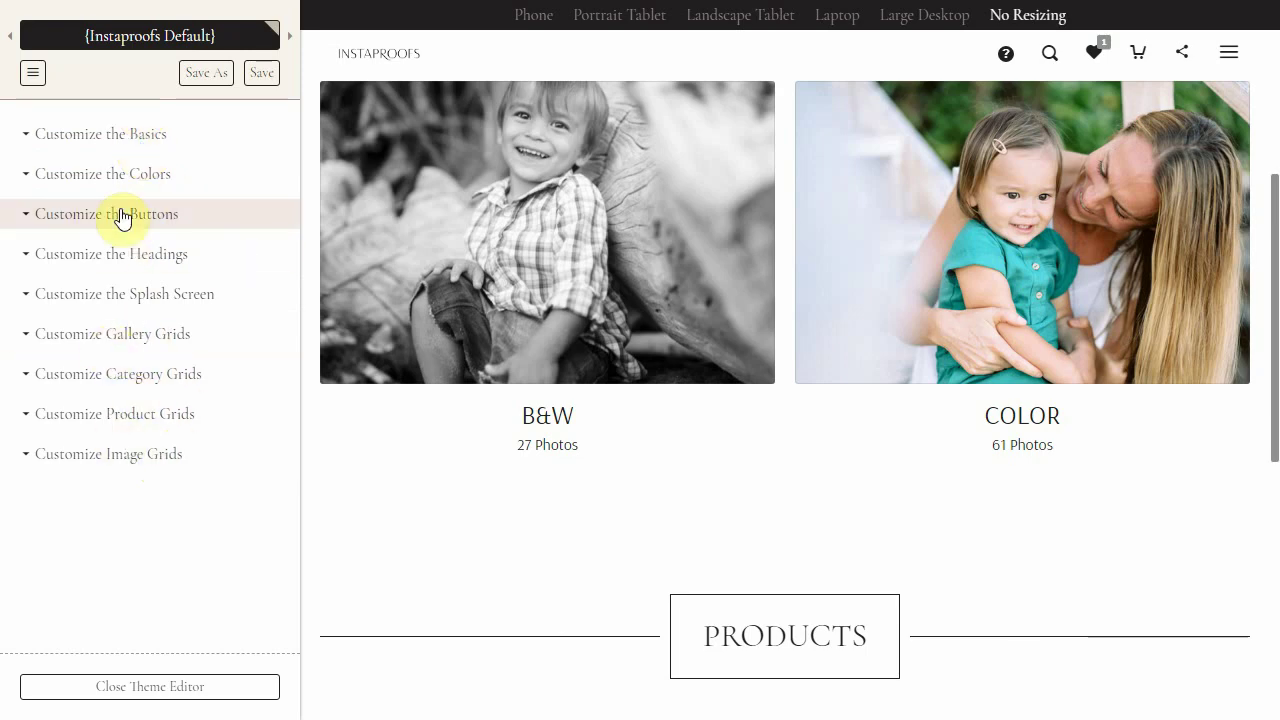
Save the customized theme as a new theme named "My New Theme"
click(205, 74)
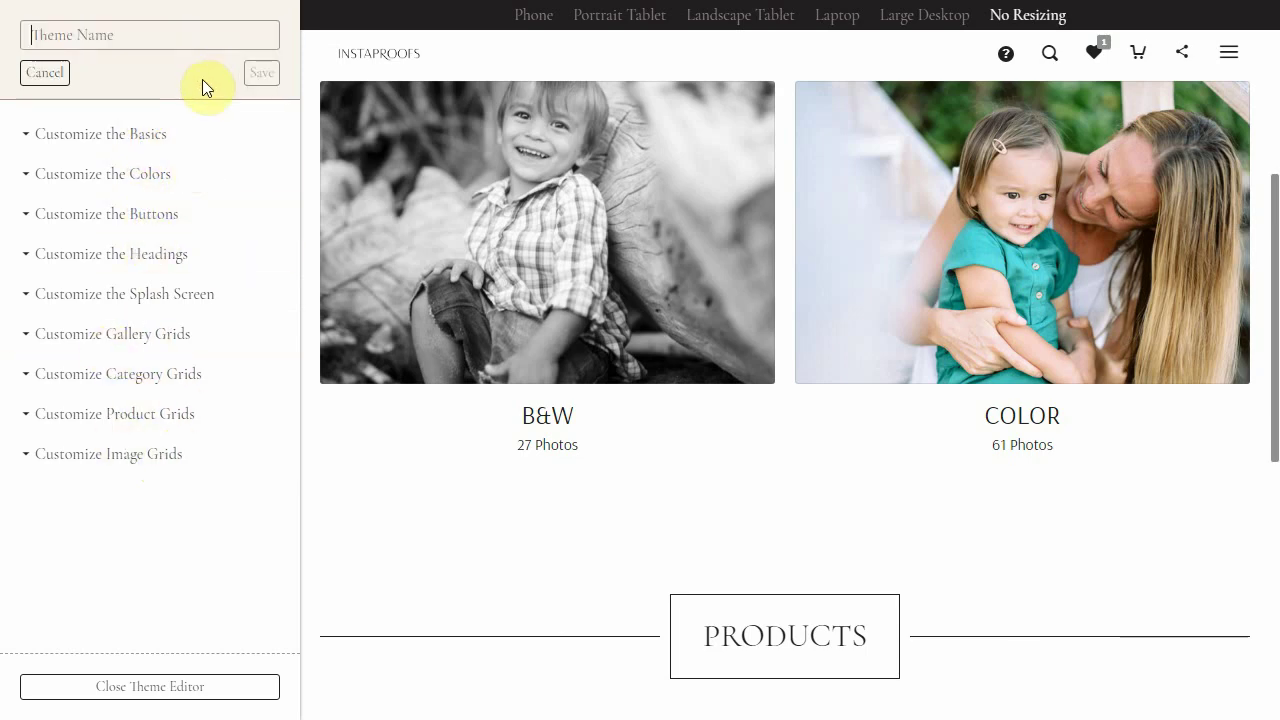
click(187, 31)
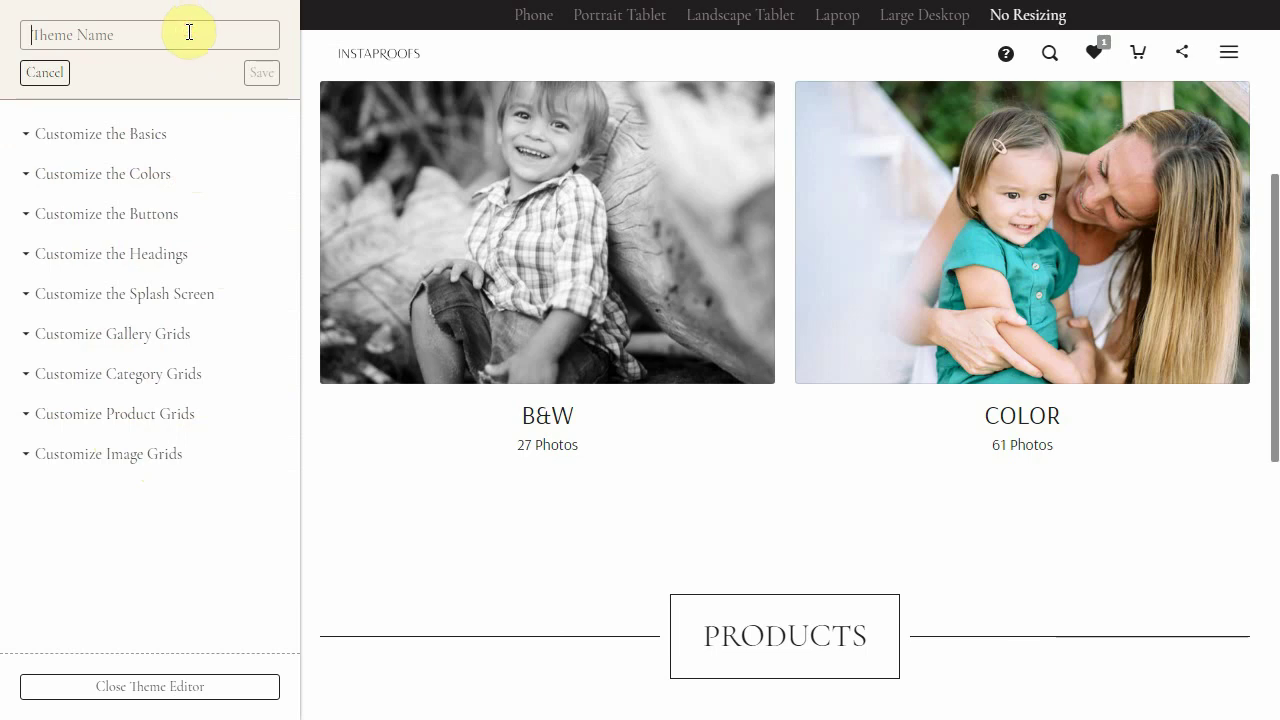
text(My New Theme)
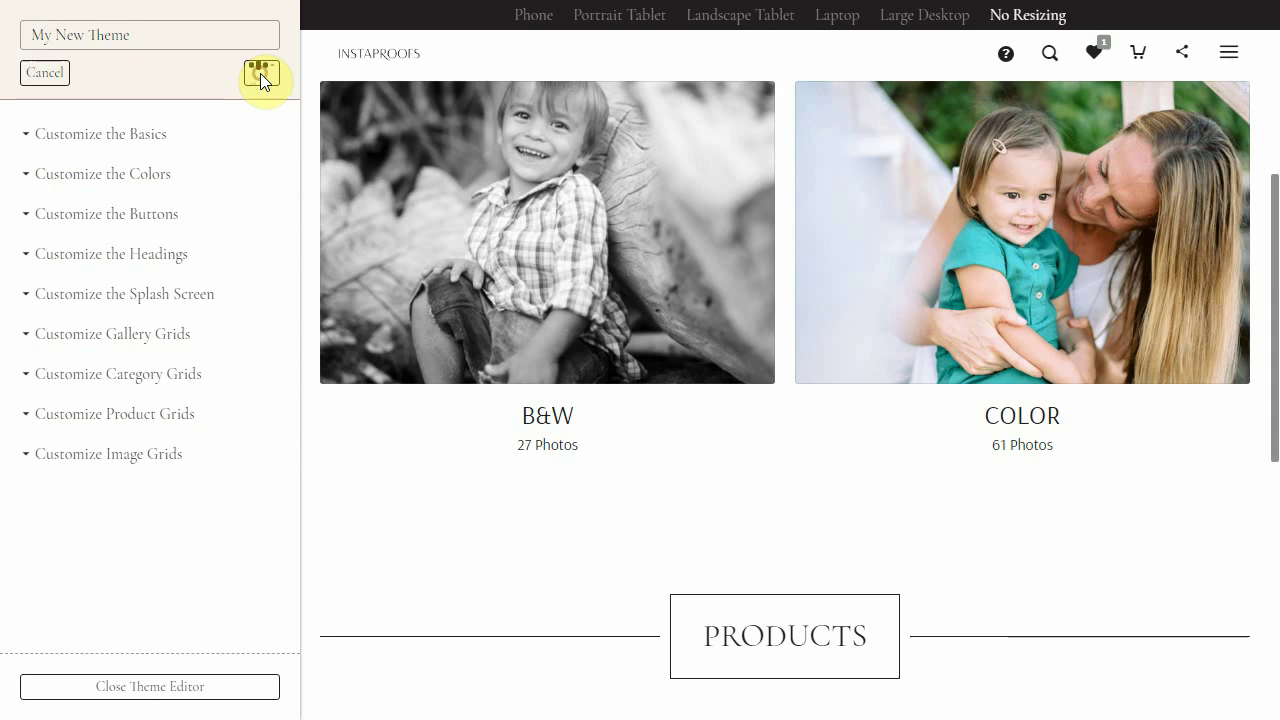
click(260, 73)
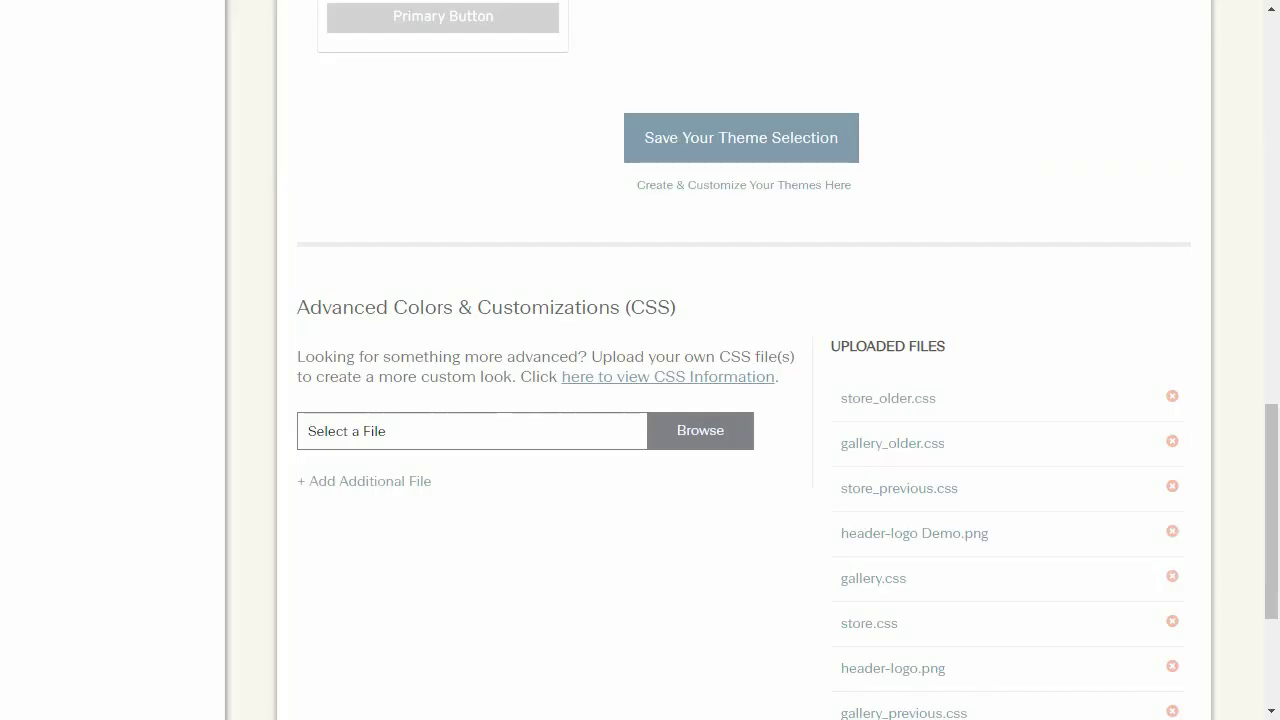
Go from the storefront themes page to the list of photo galleries and open Example Gallery for editing
scroll(400, 200, up, 15)
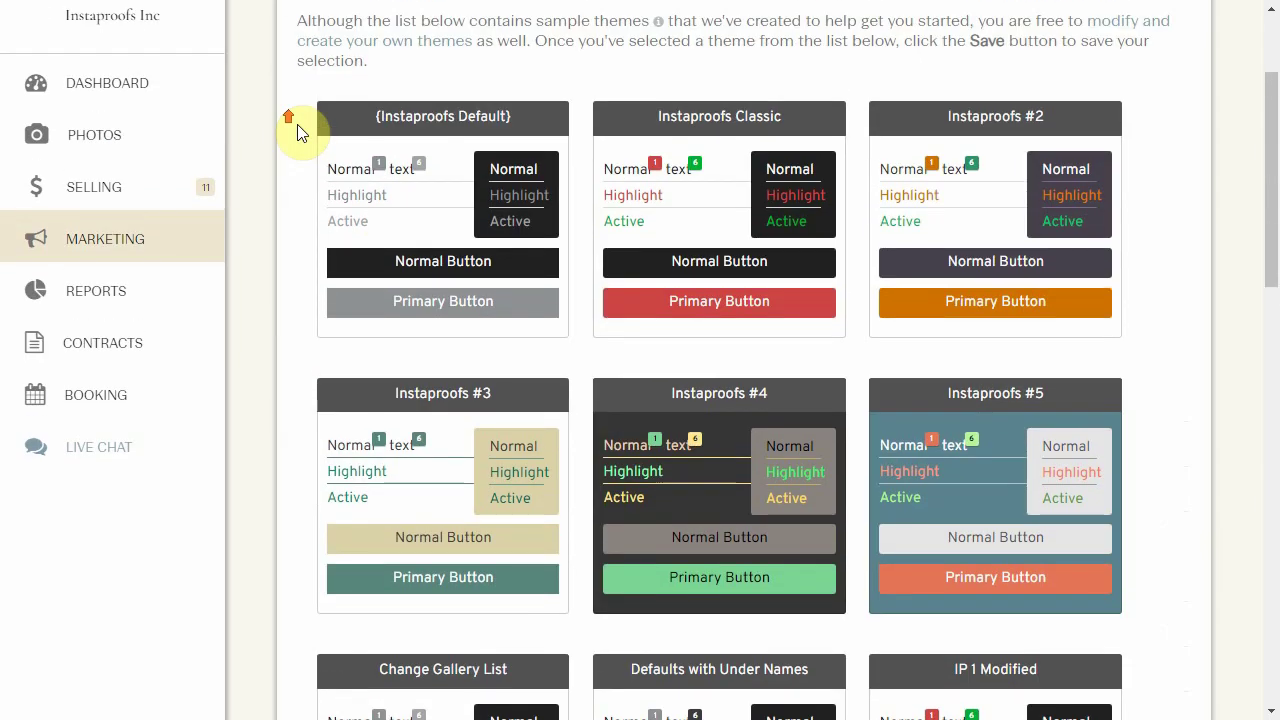
click(110, 320)
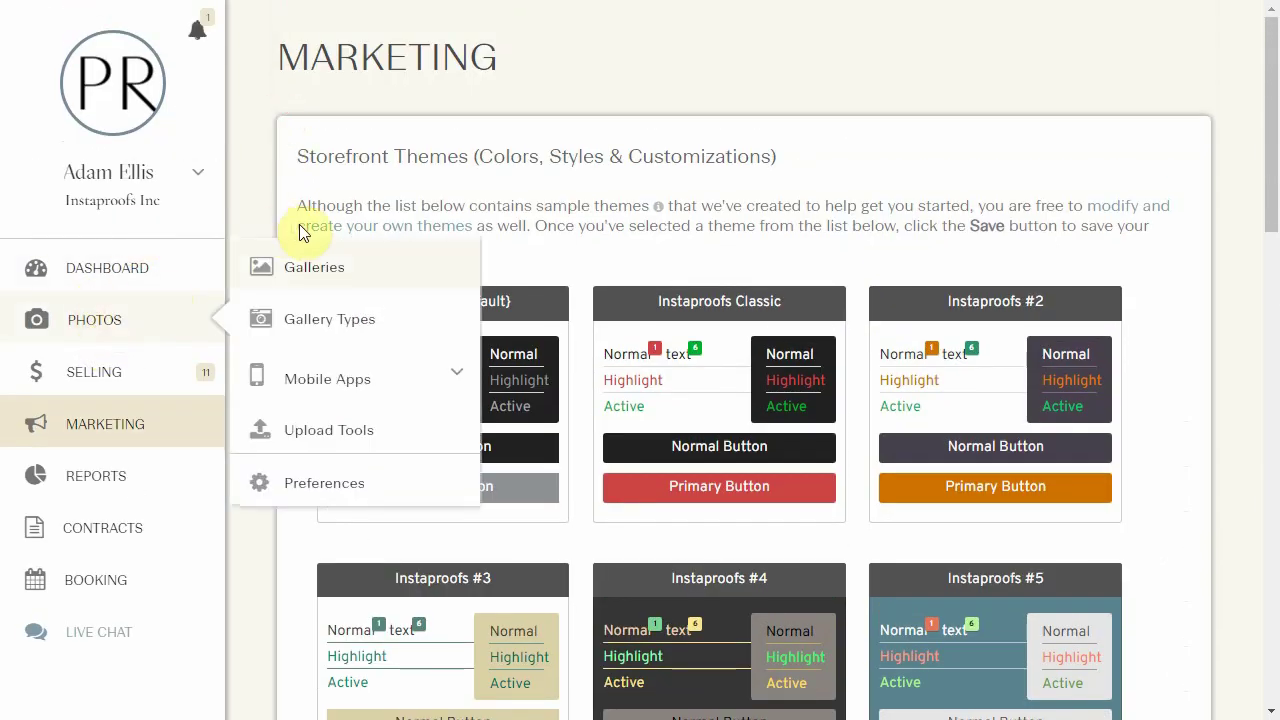
click(300, 227)
scroll(490, 150, down, 5)
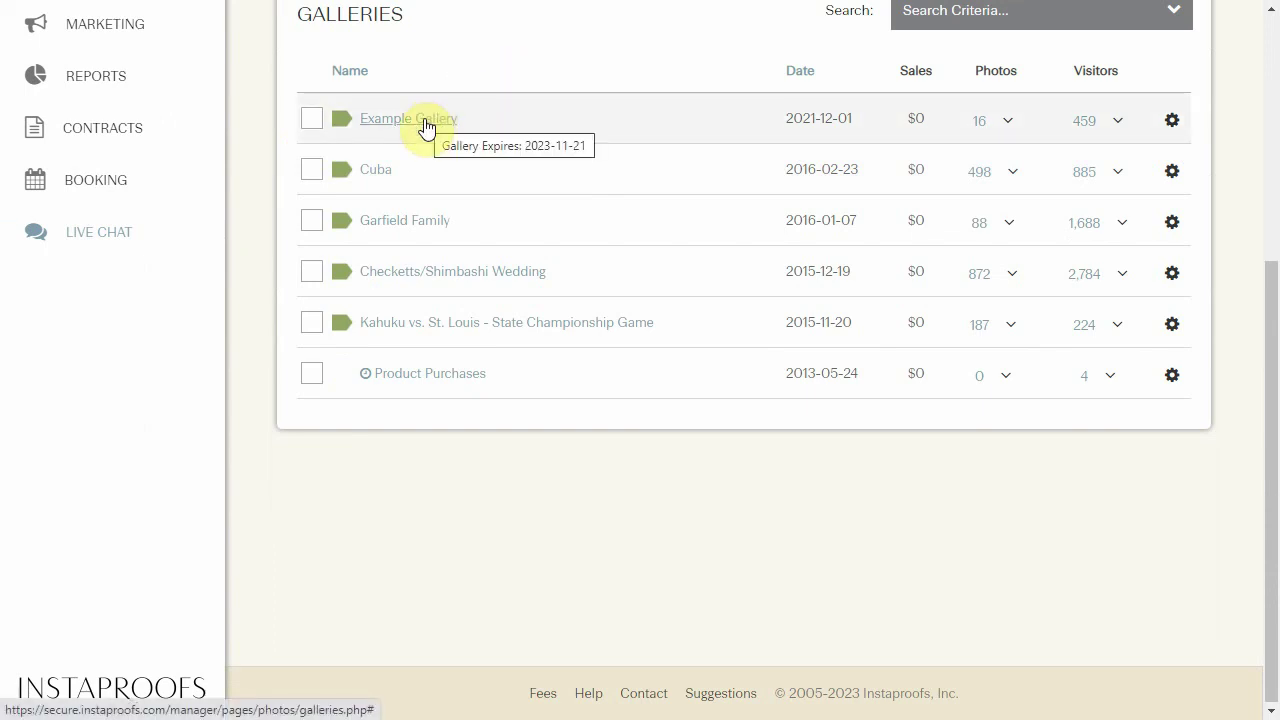
click(424, 122)
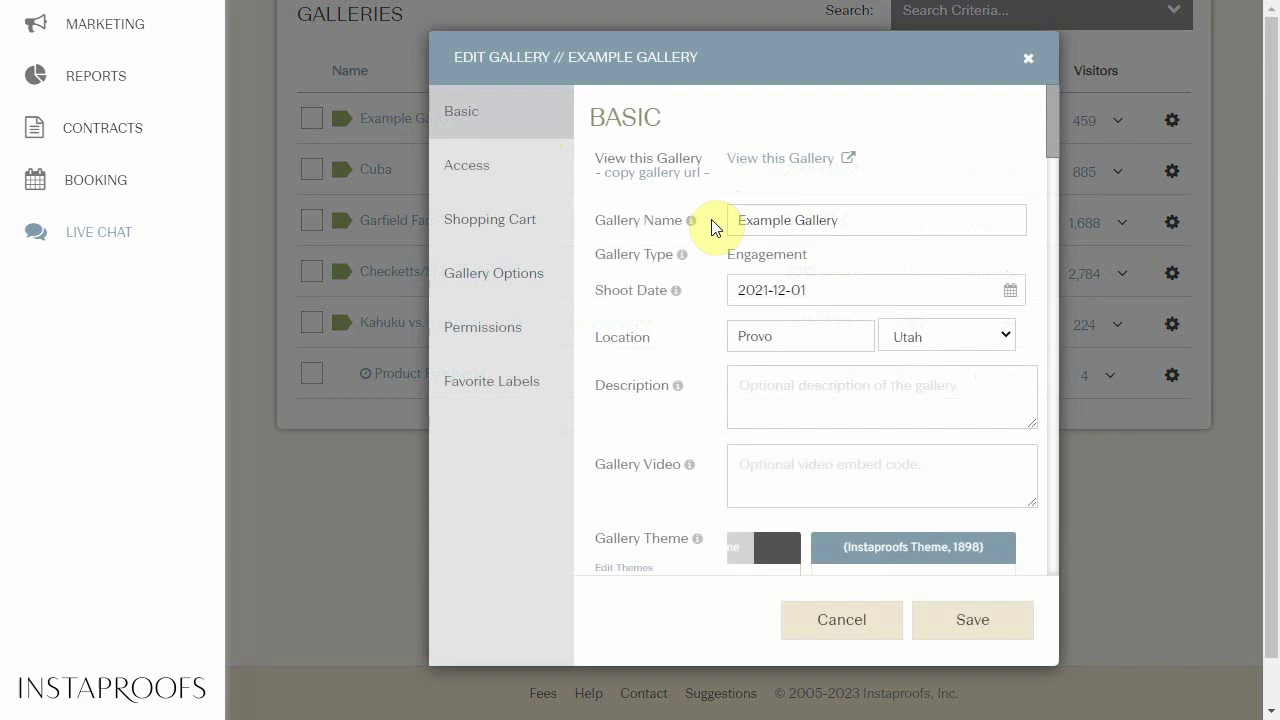
Assign My New Theme as Example Gallery's theme and save the gallery settings
scroll(712, 228, down, 8)
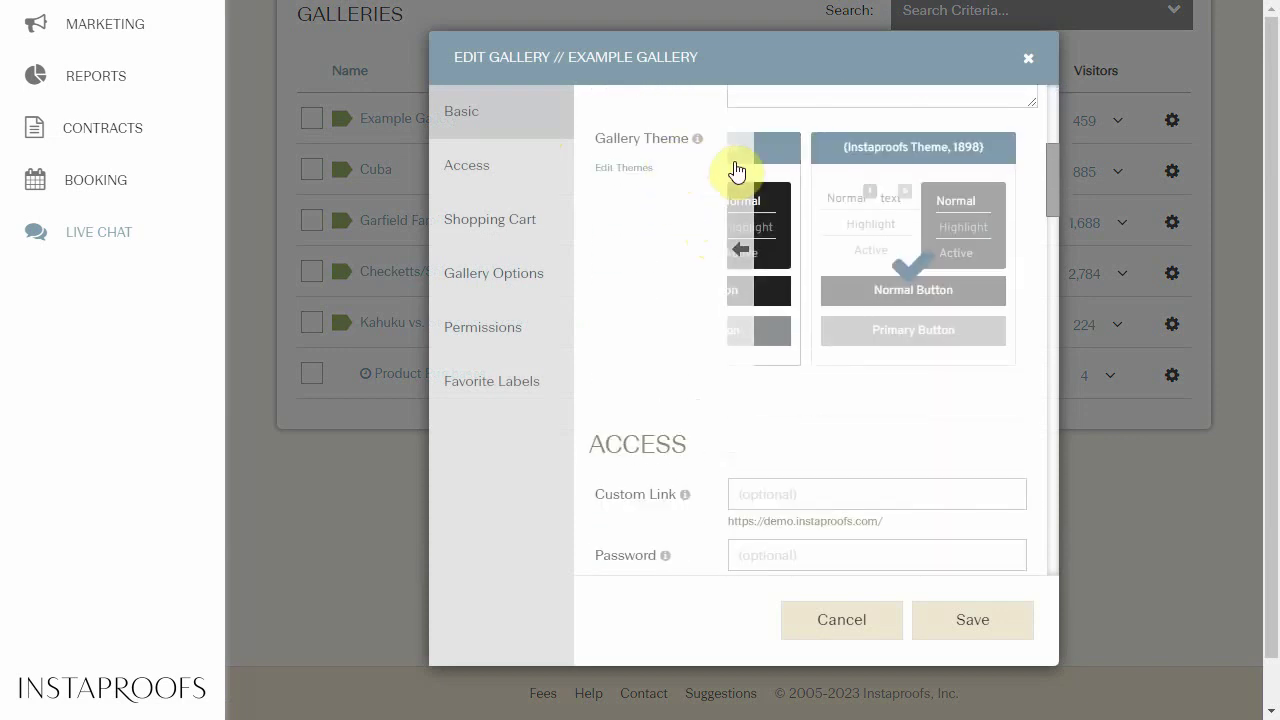
click(739, 251)
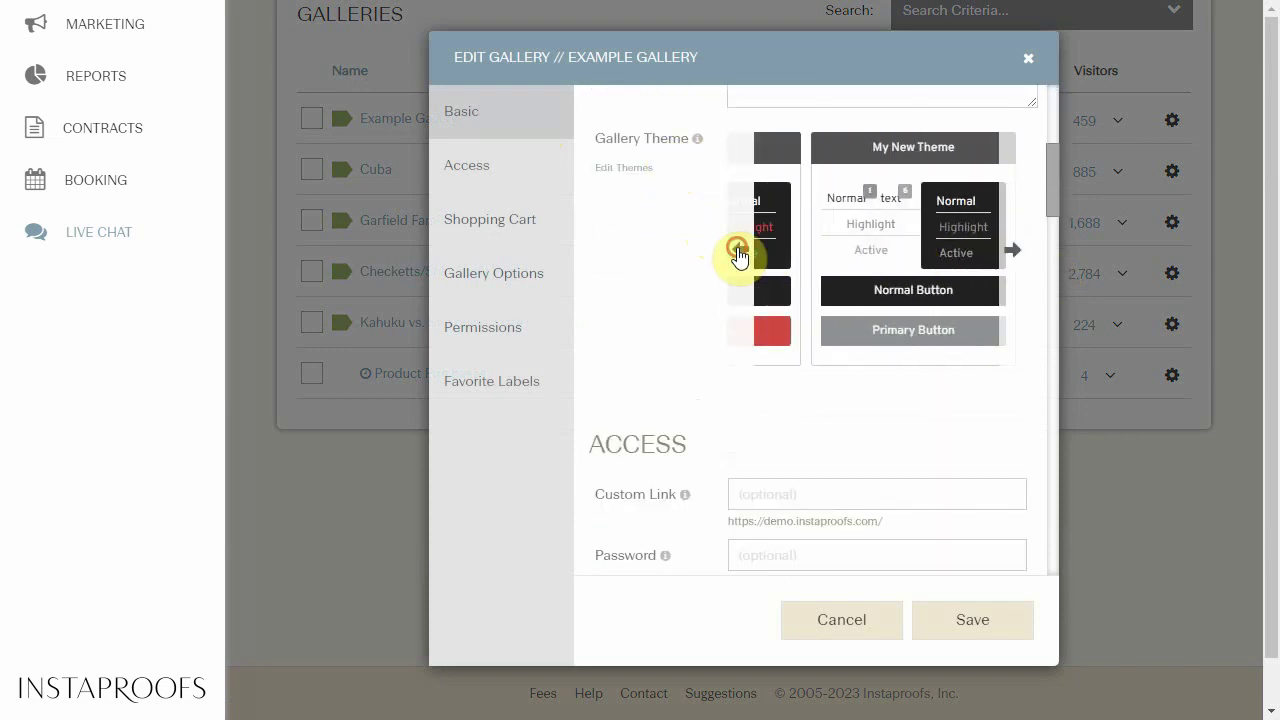
click(738, 250)
click(1012, 250)
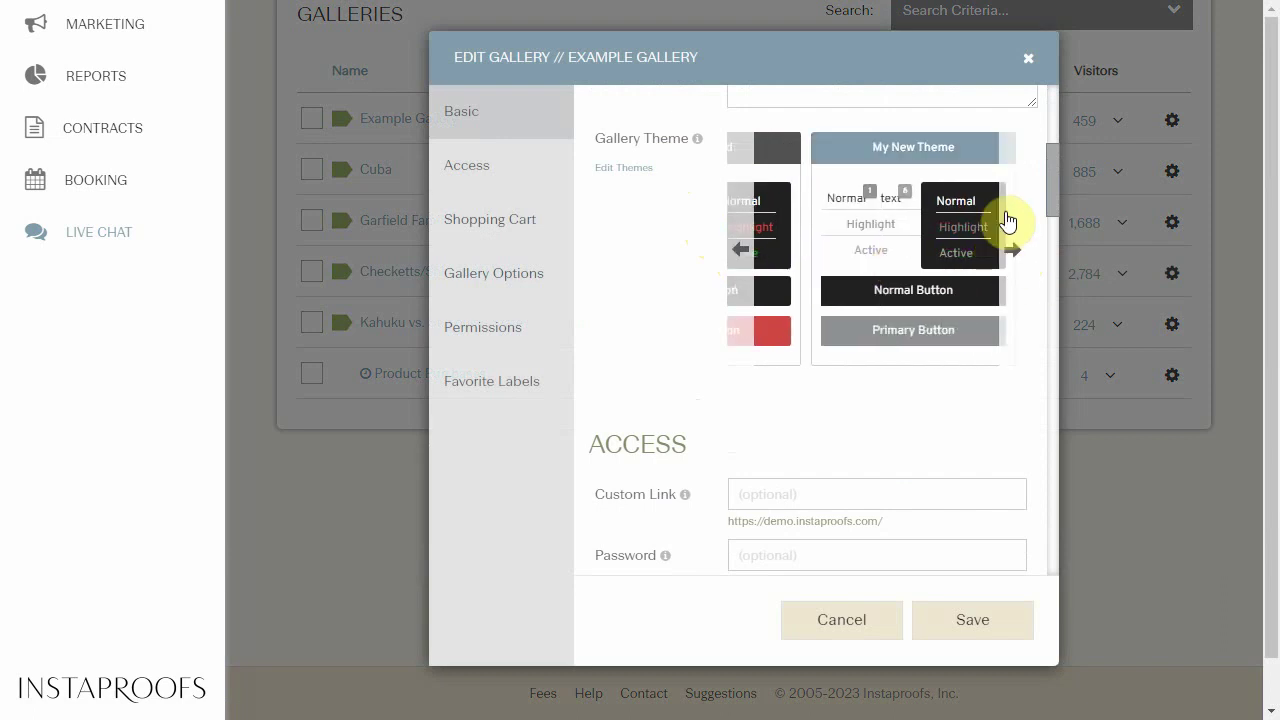
click(915, 227)
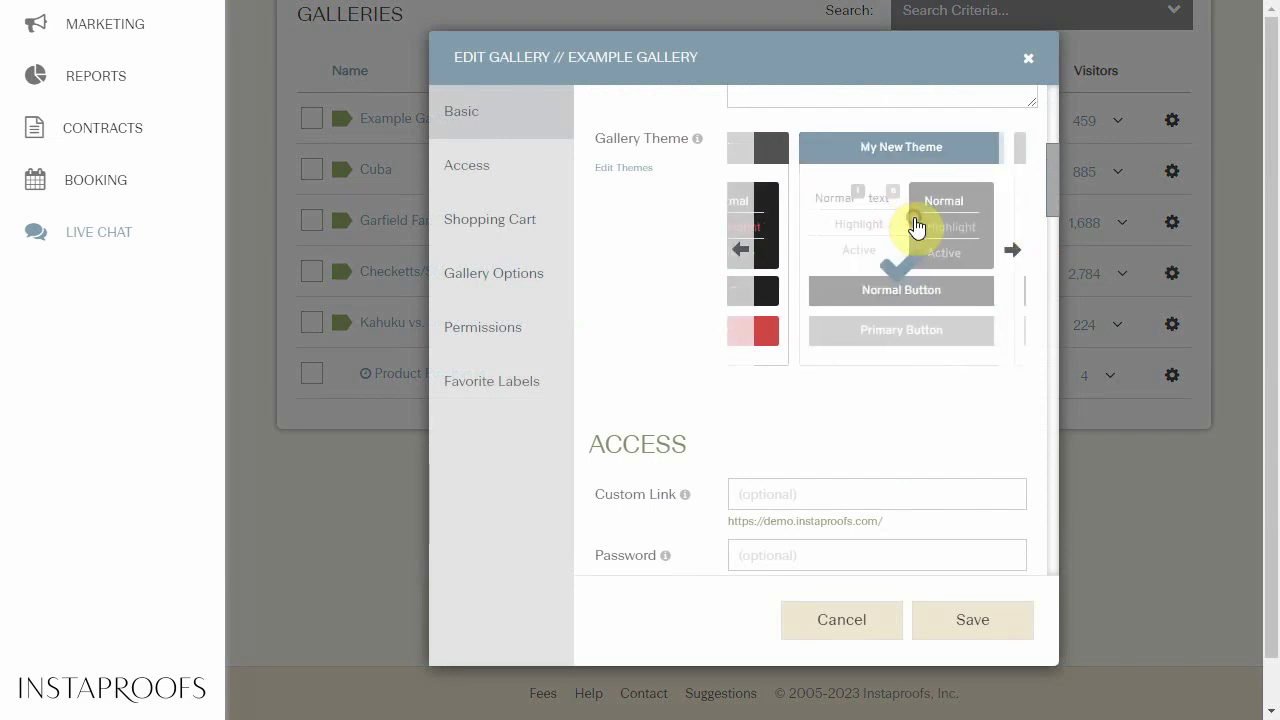
click(998, 628)
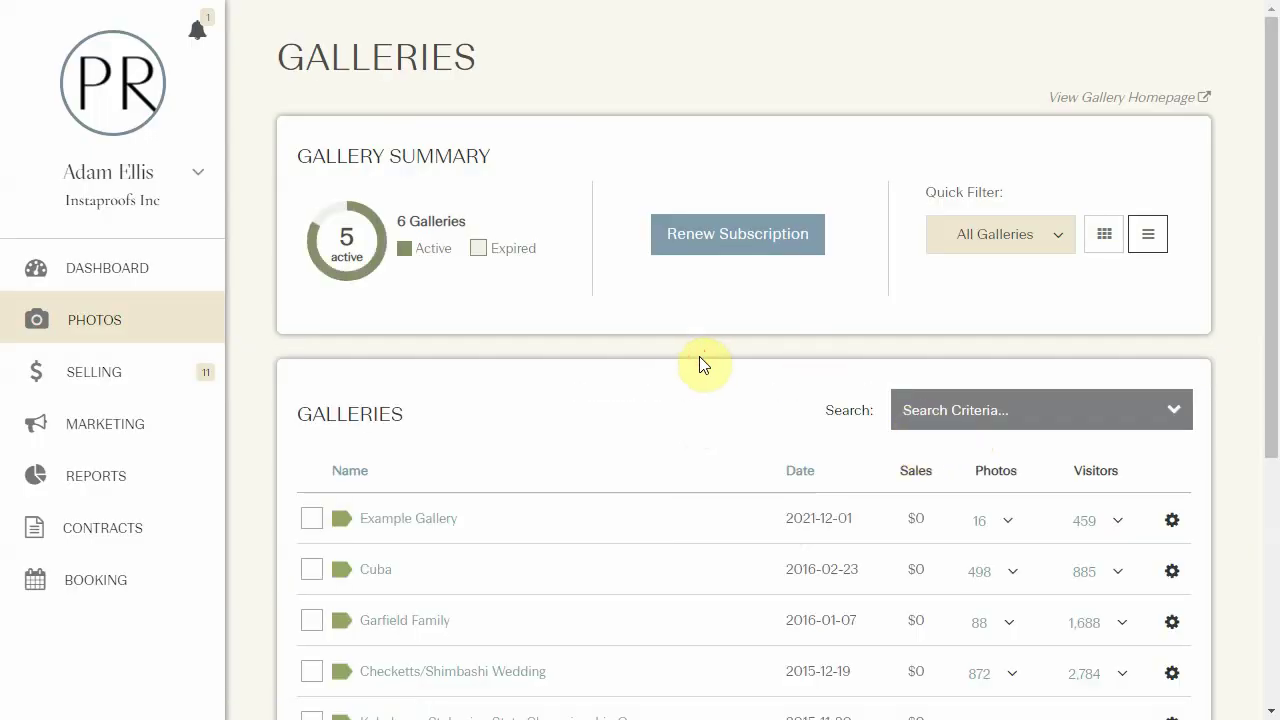
scroll(700, 365, down, 3)
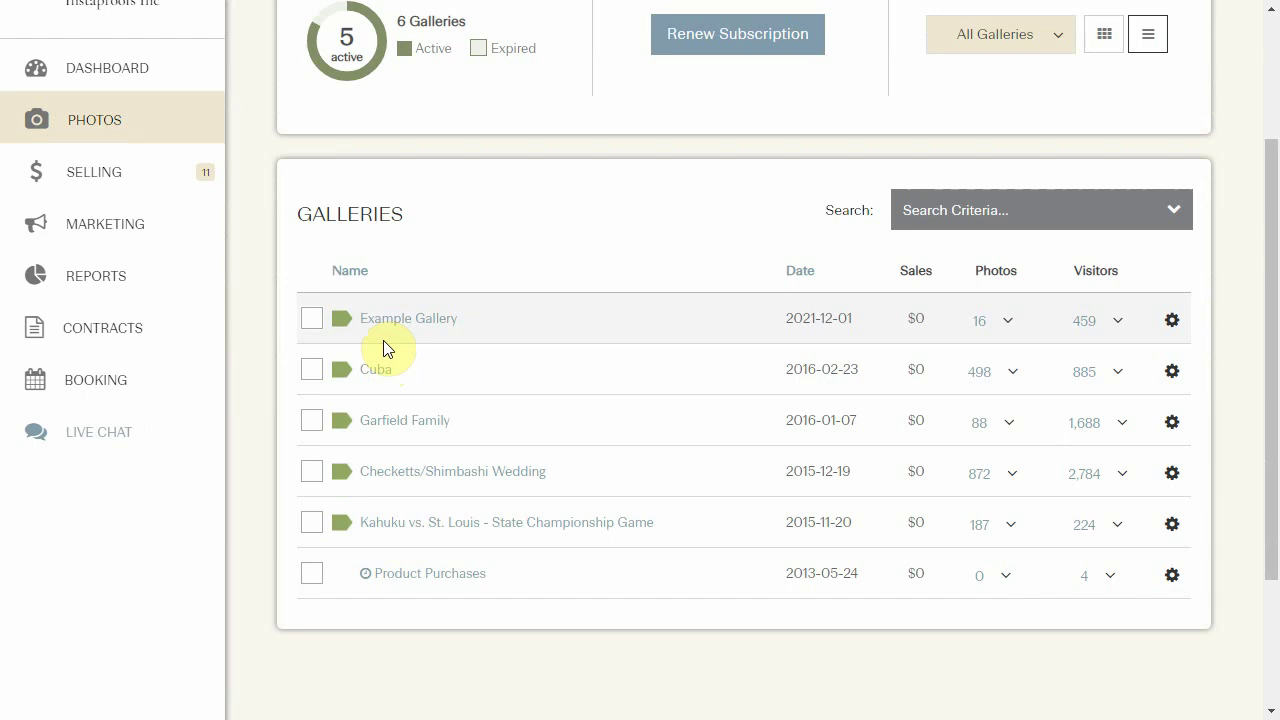
click(469, 181)
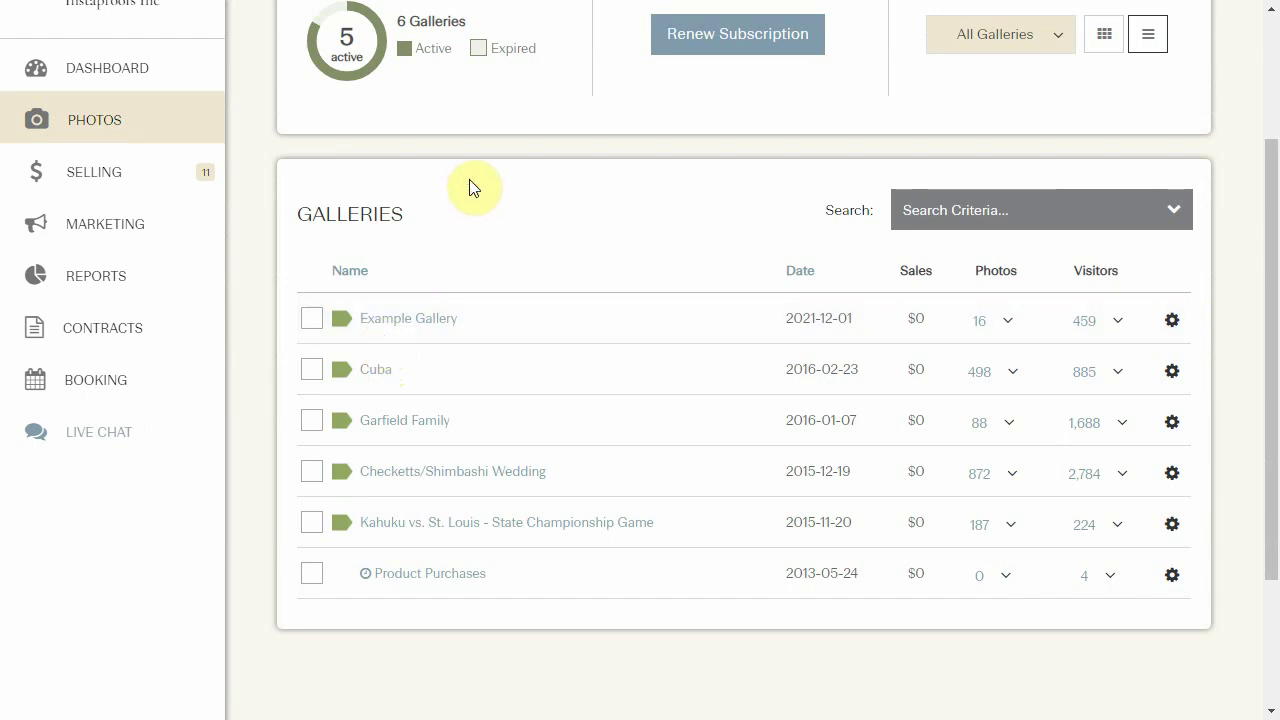
scroll(474, 188, up, 1)
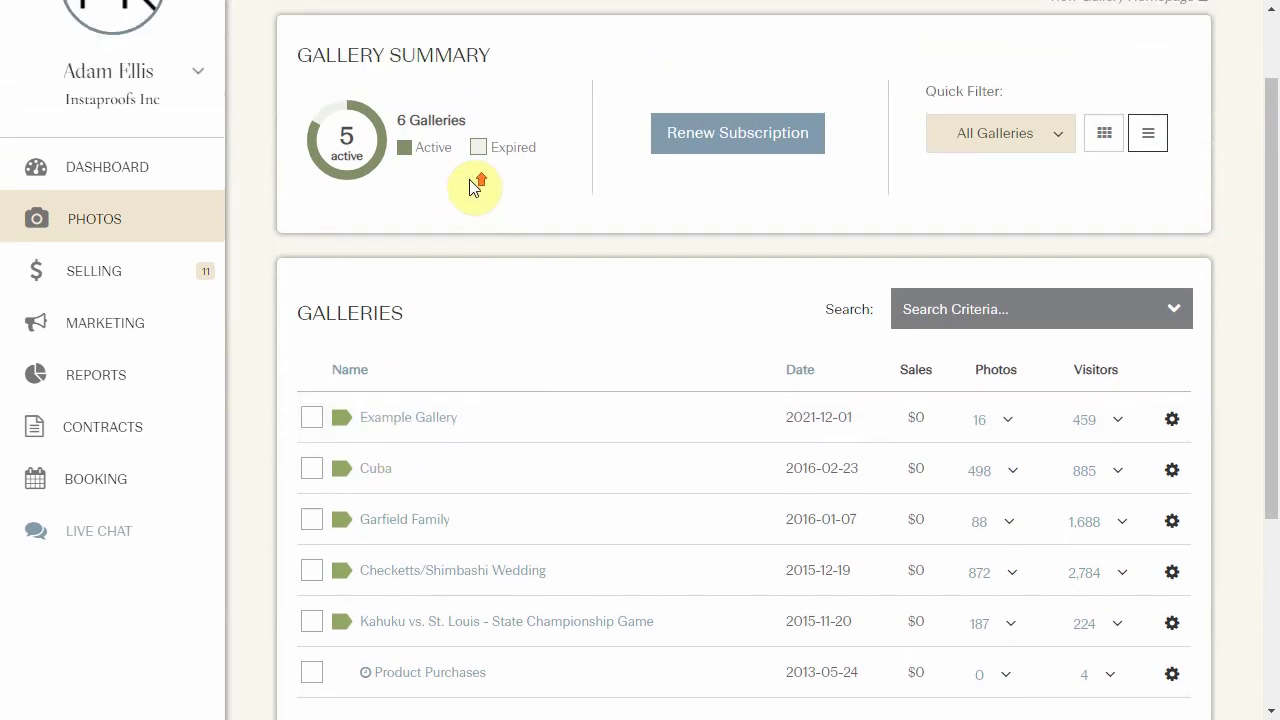
click(449, 251)
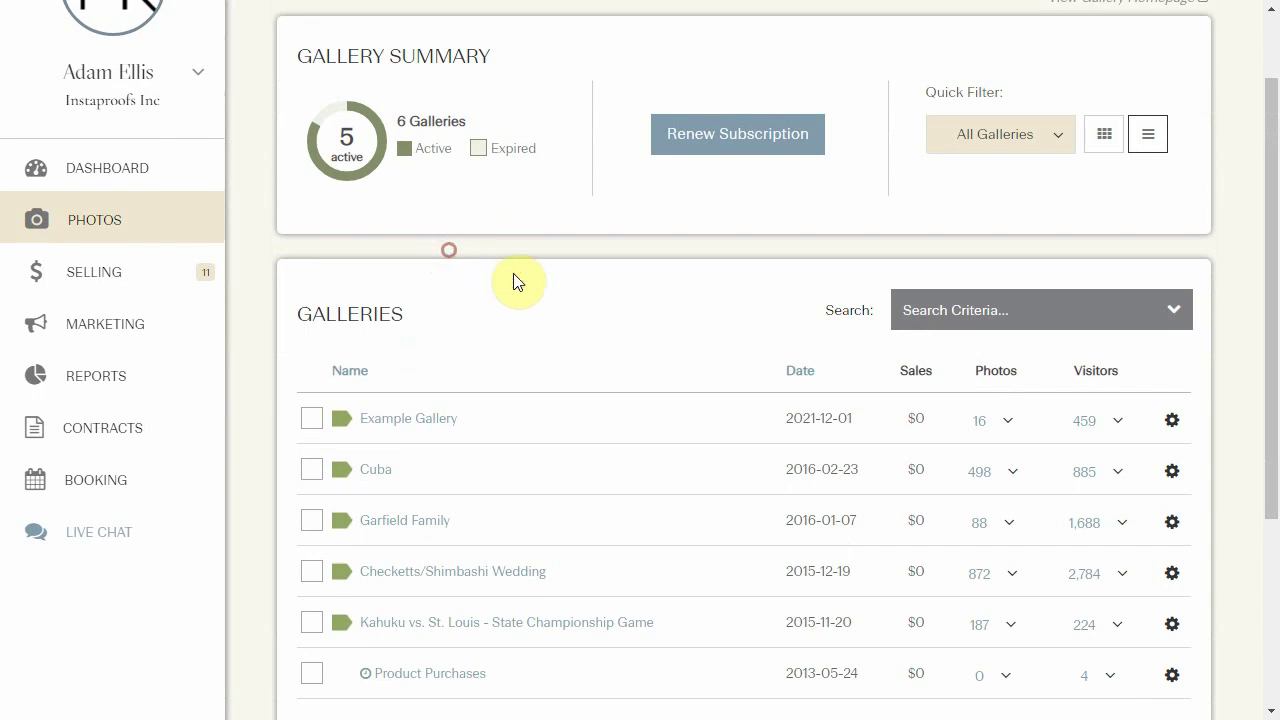